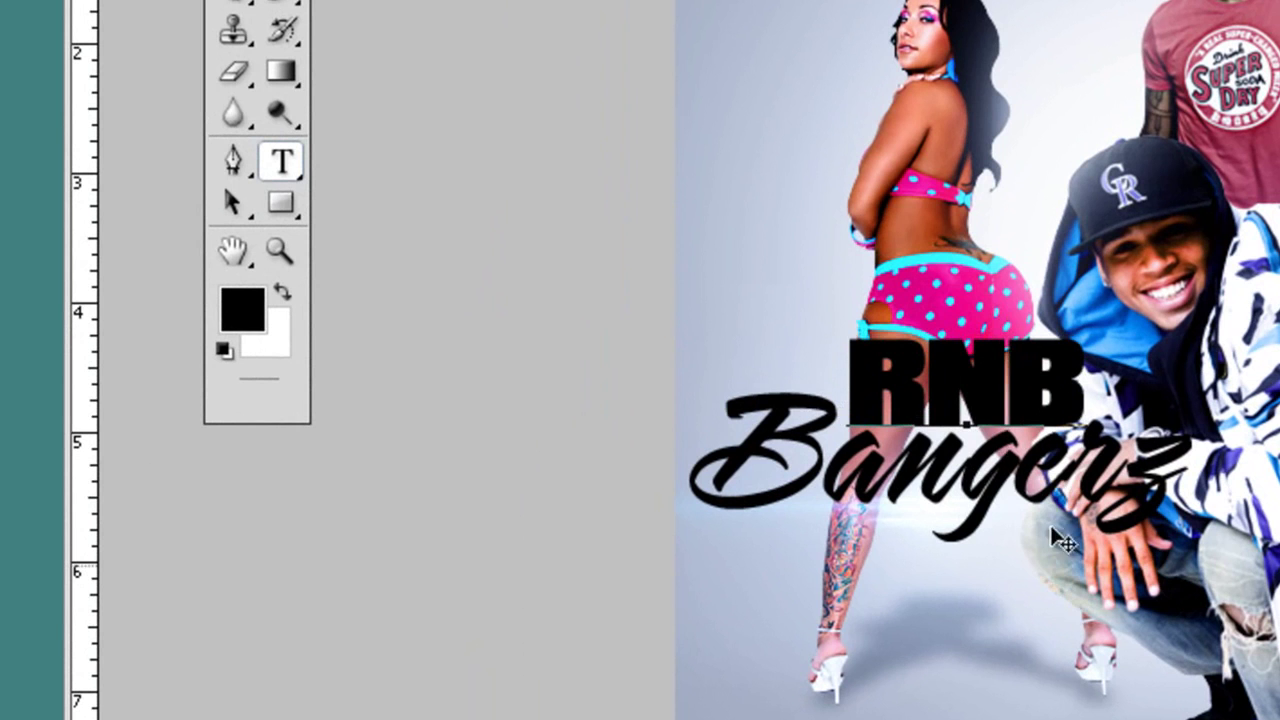
Change the text colour of both the "RNB" and "Bangerz" titles to white.
double_click(998, 385)
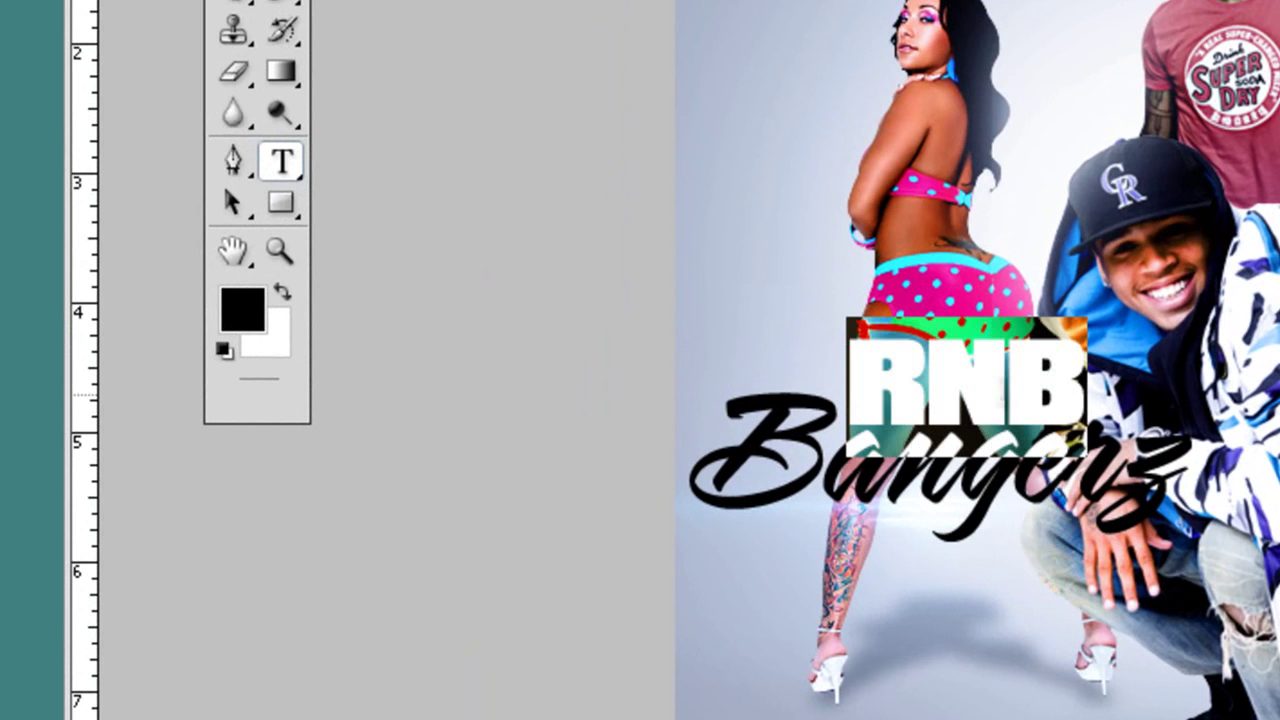
left_click(284, 291)
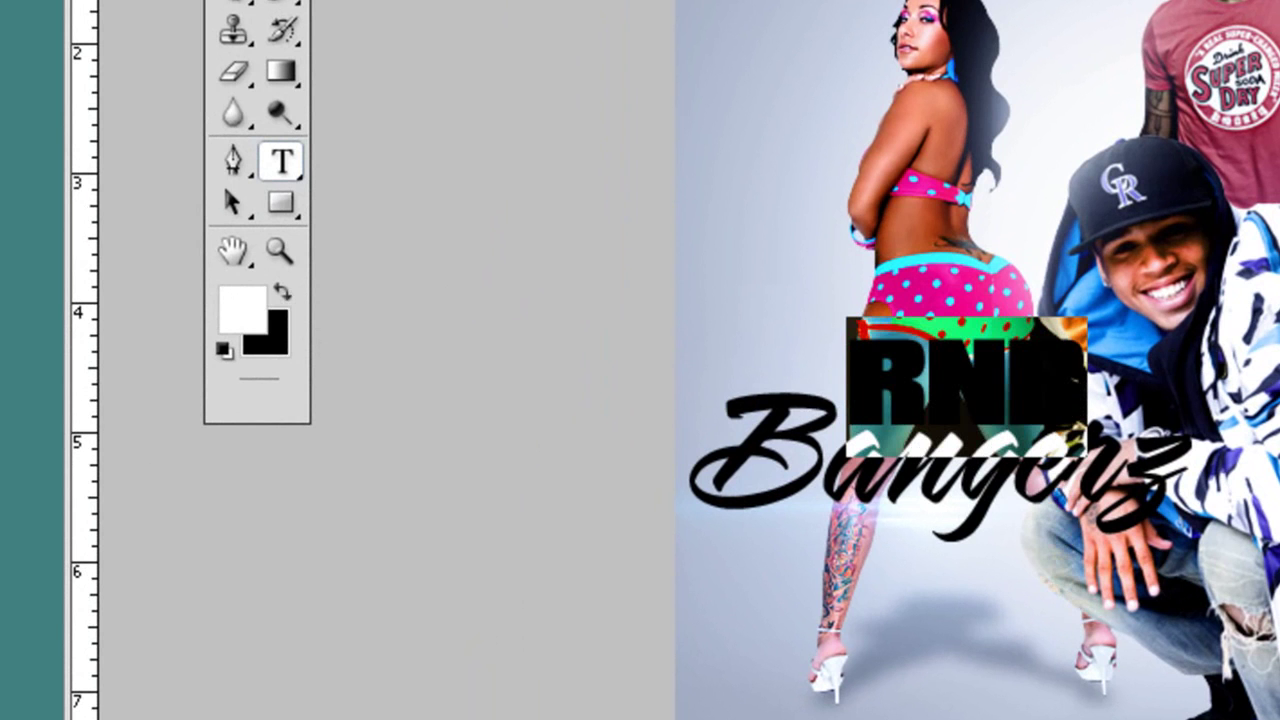
key("ctrl+Return")
double_click(1000, 502)
left_click(284, 291)
left_click(284, 291)
left_click(891, 515)
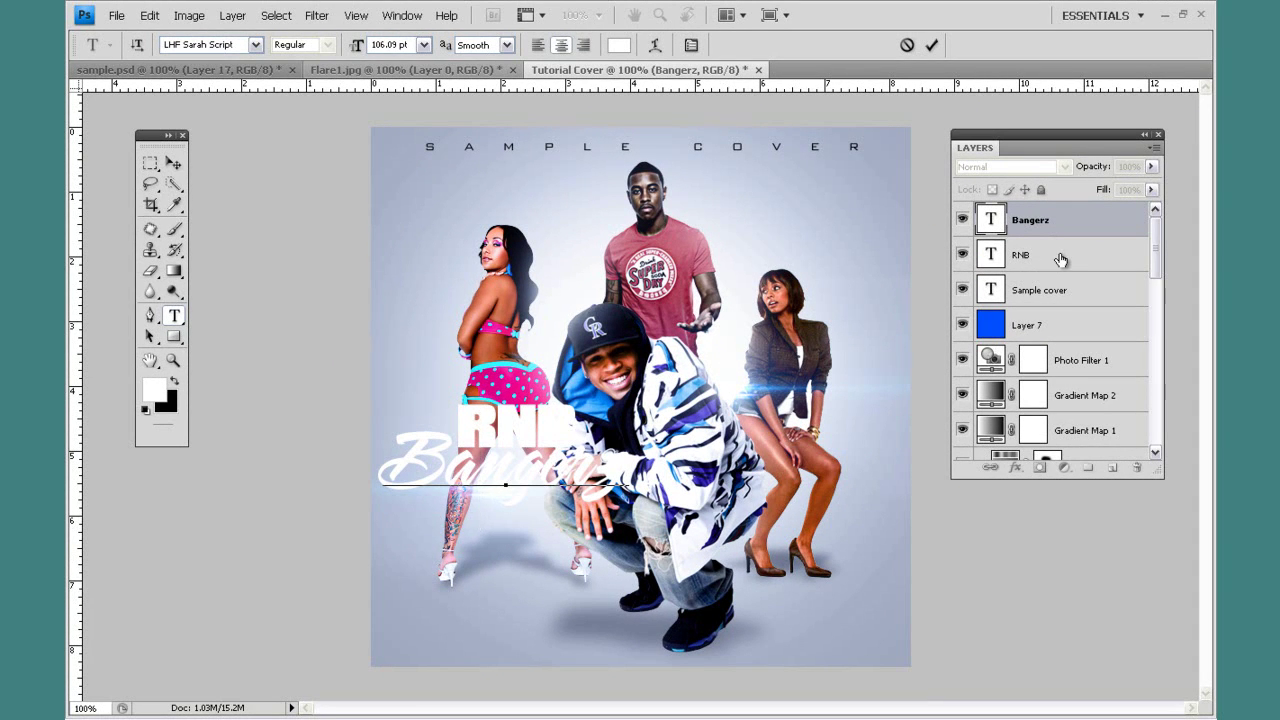
Duplicate the Bangerz and RNB text layers together and hide the two original text layers.
left_click(1060, 255)
left_click(1067, 231)
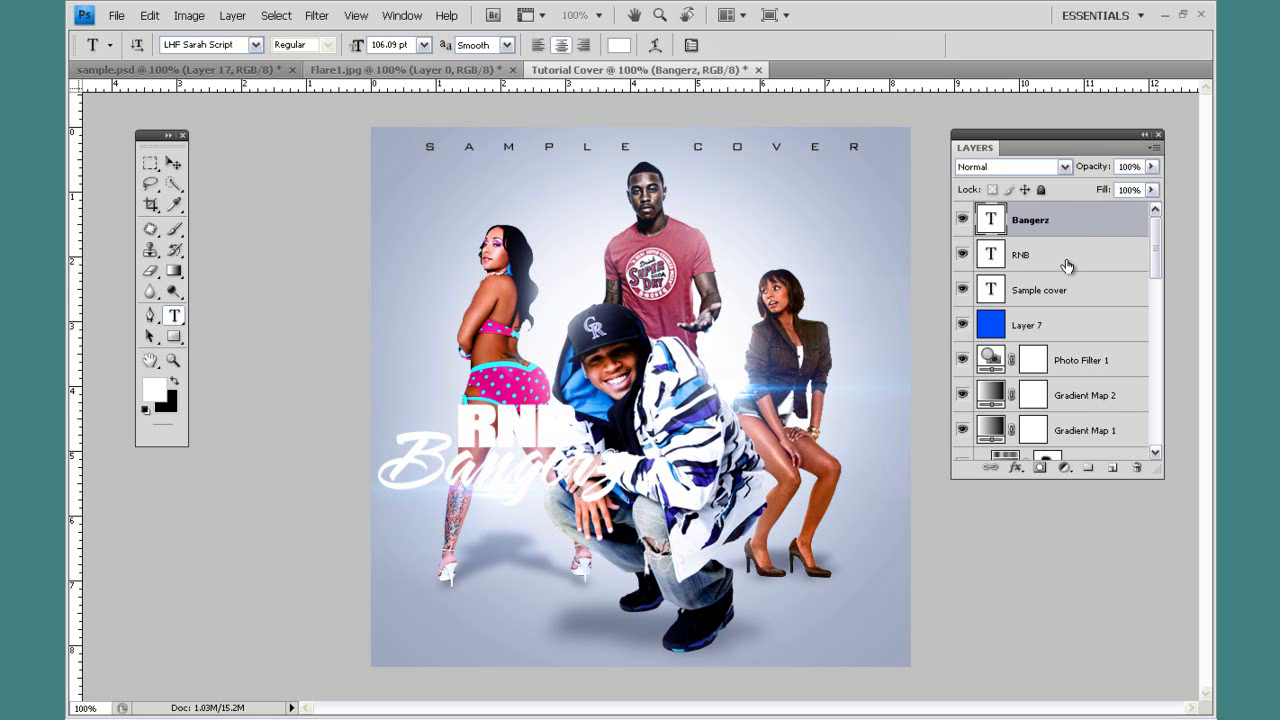
left_click(1067, 260, "shift")
left_click_drag(1080, 263, 1116, 466)
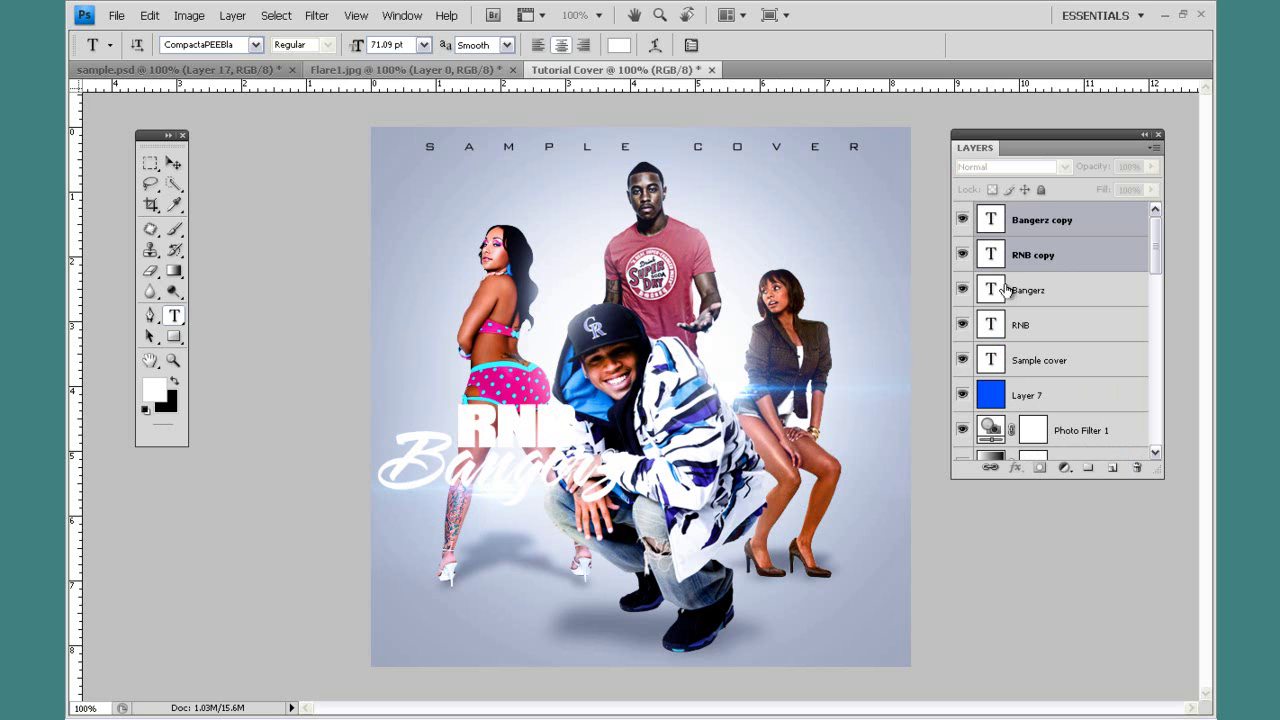
left_click_drag(962, 289, 962, 324)
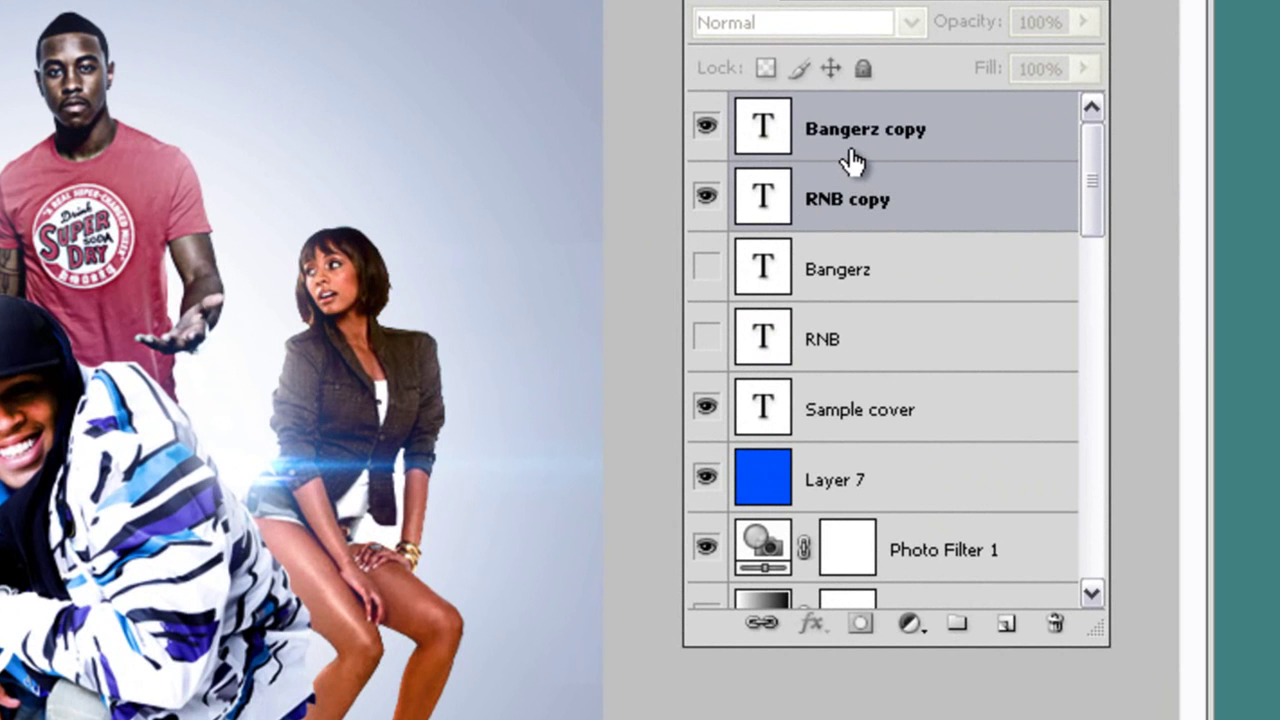
Merge the copied Bangerz and RNB text layers into a single layer and check it by toggling its visibility.
key("ctrl+e")
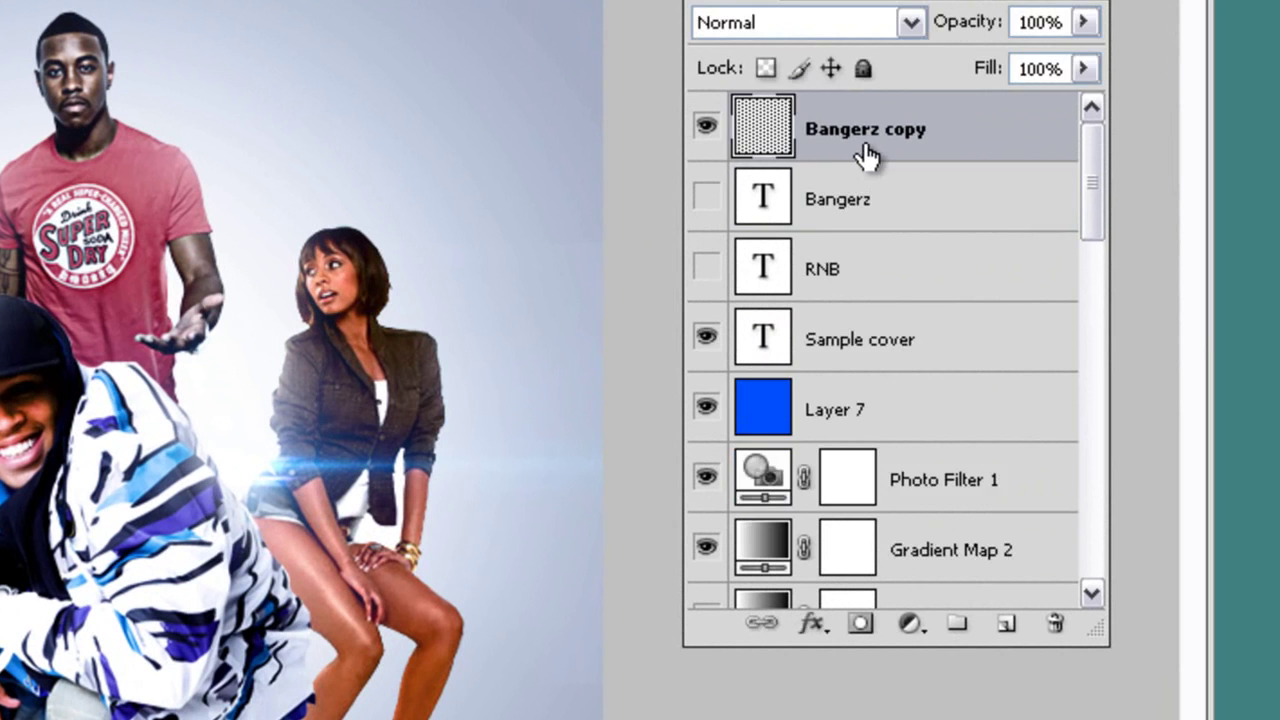
left_click(707, 128)
left_click(708, 128)
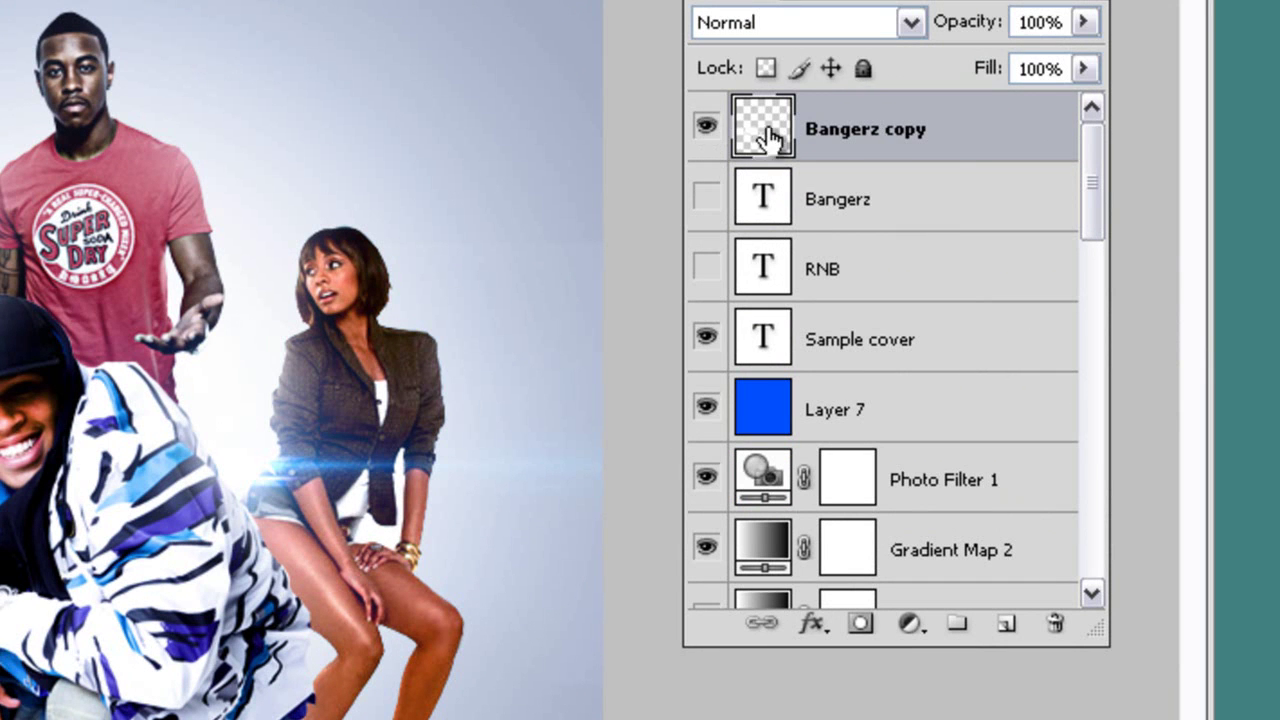
Add a Stroke layer style to the merged title layer and show its settings.
double_click(988, 128)
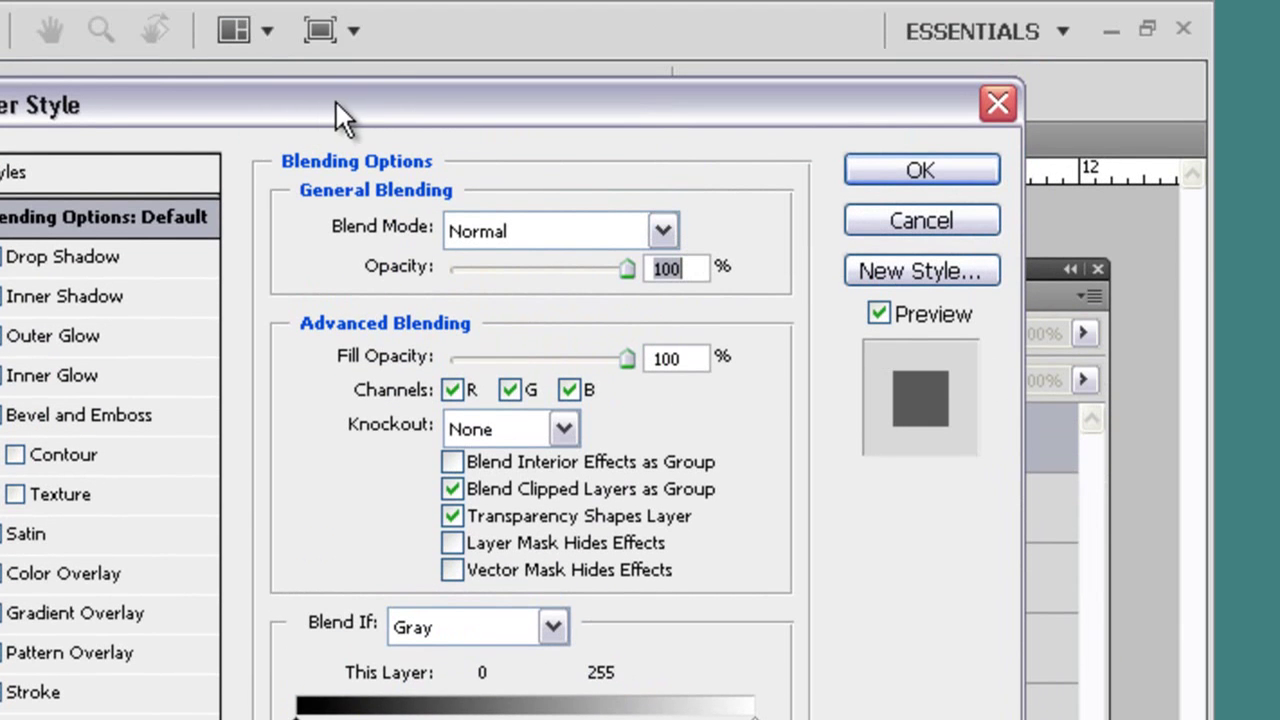
left_click_drag(230, 104, 430, 99)
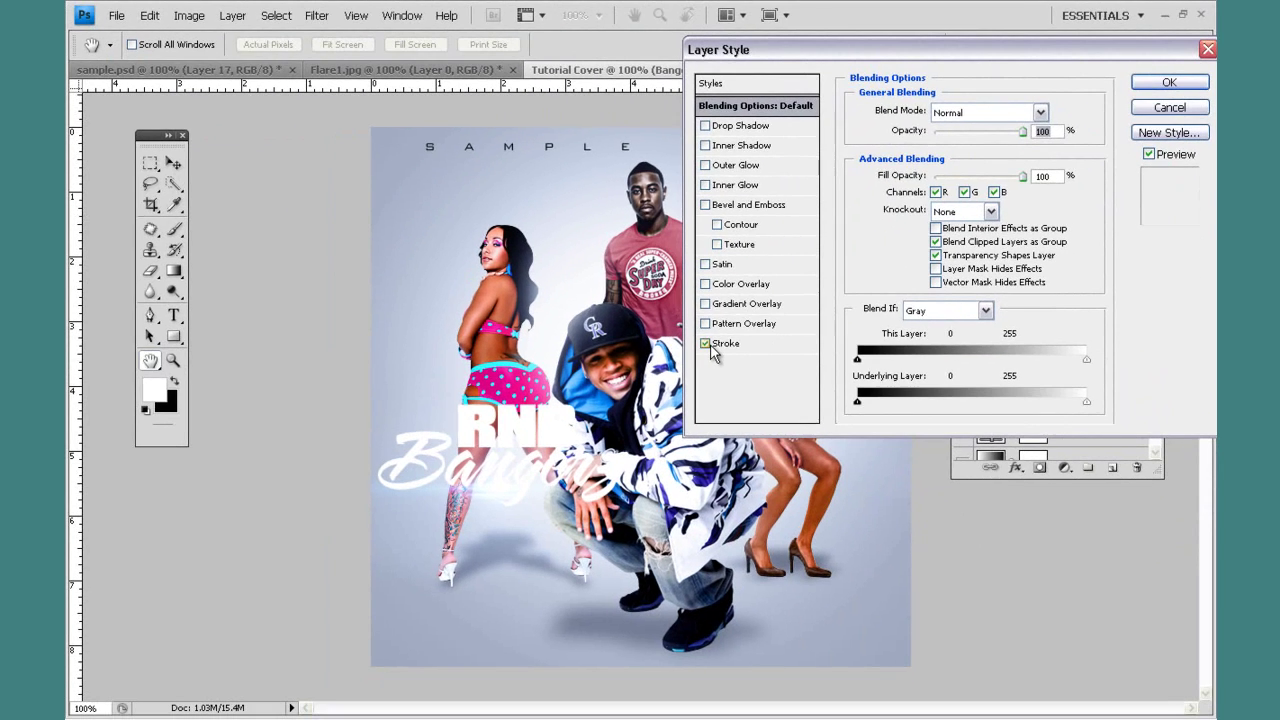
left_click(634, 393)
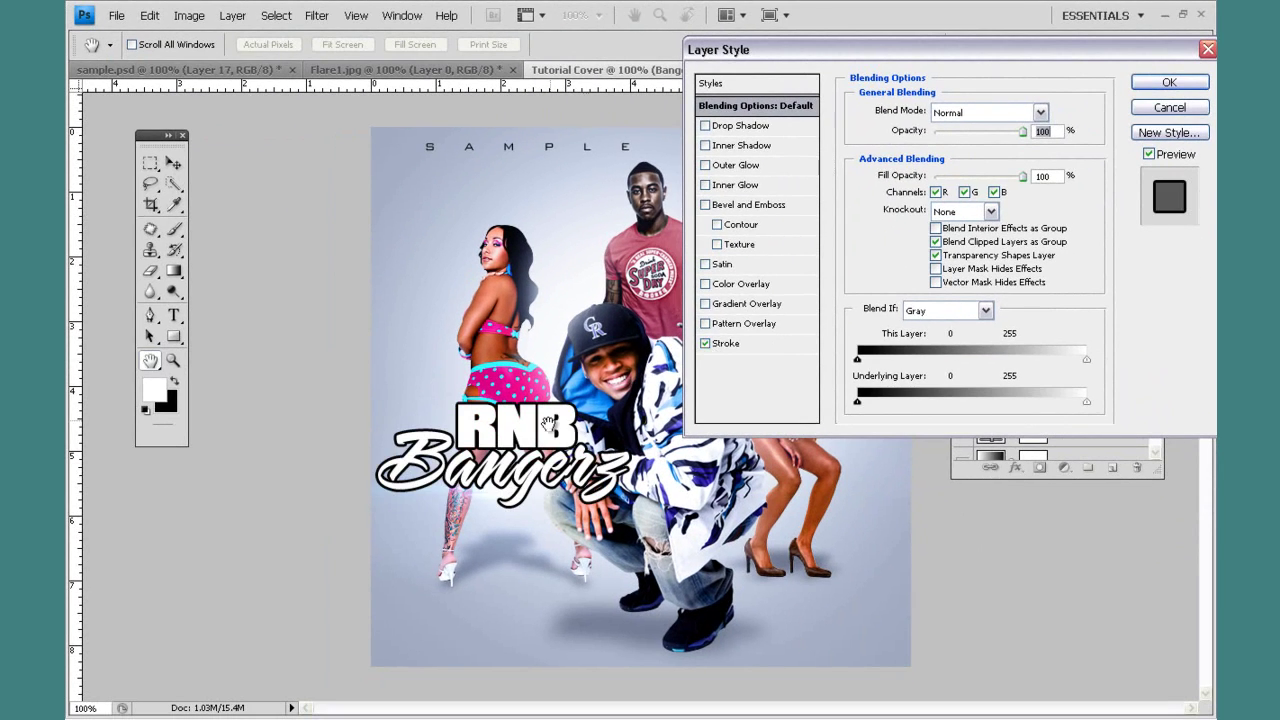
left_click(726, 343)
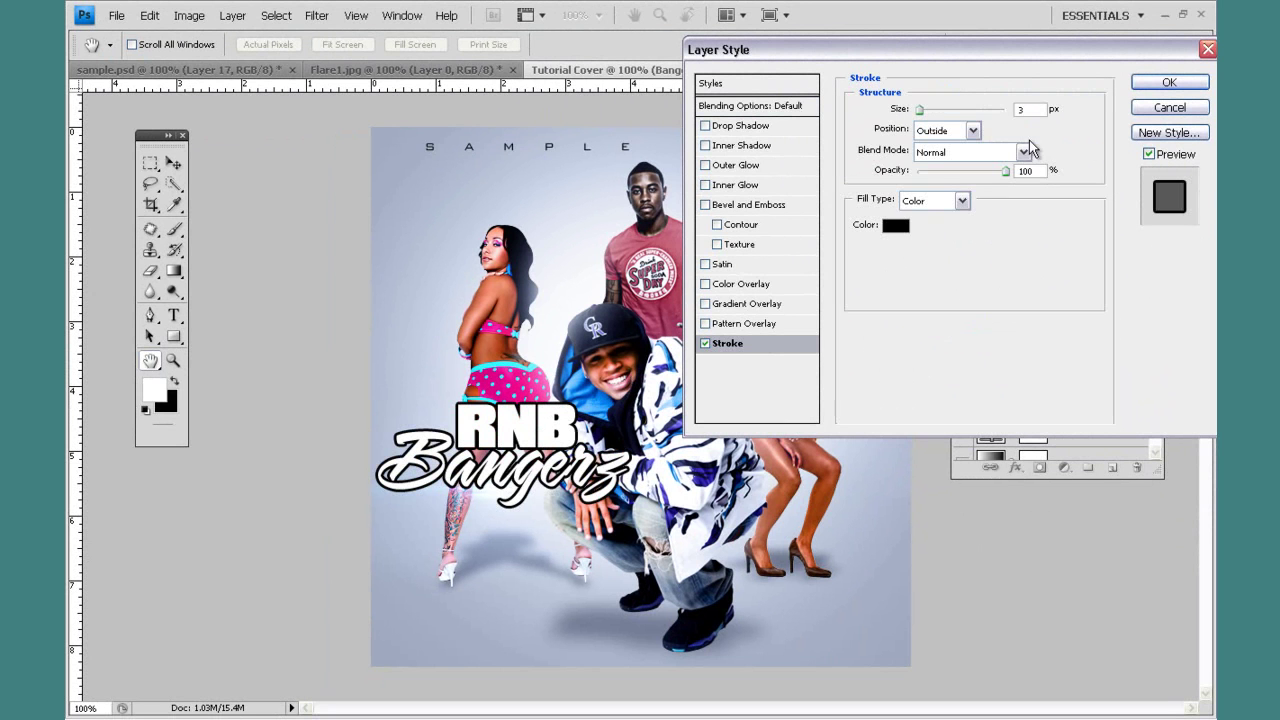
Set the title's stroke colour to very dark blue, #010021.
left_click(898, 229)
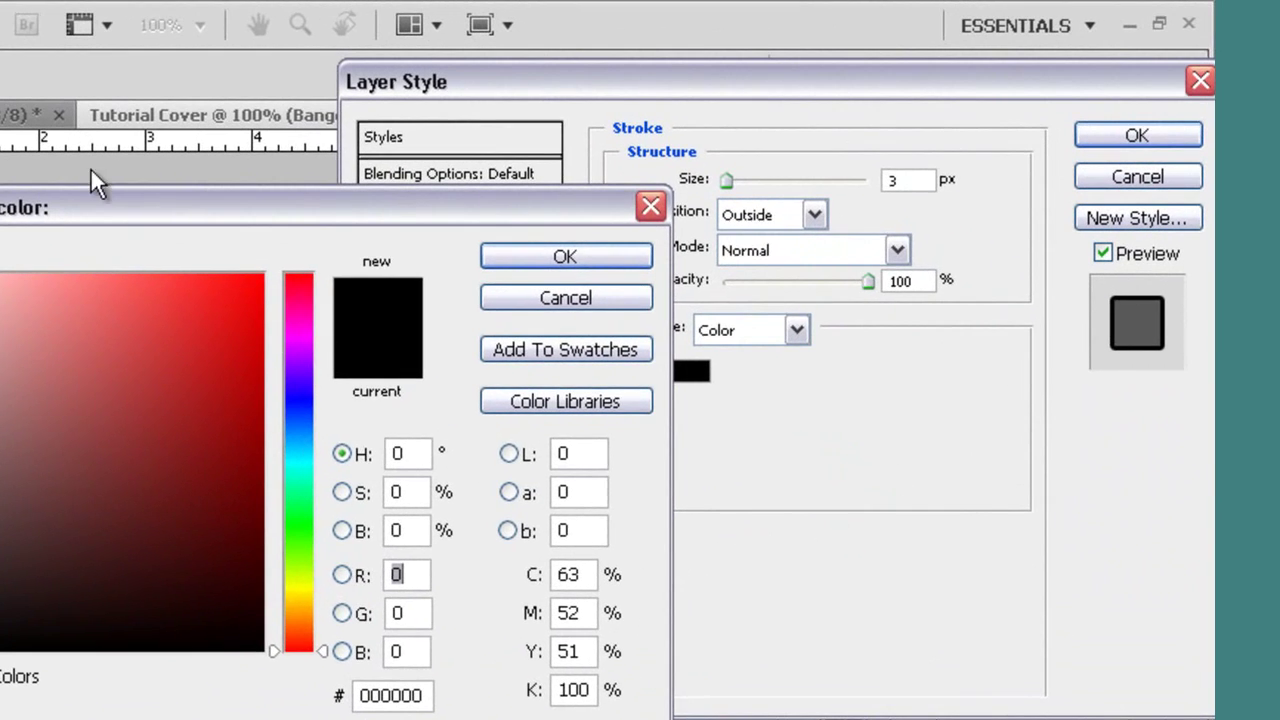
left_click_drag(560, 126, 760, 69)
left_click_drag(667, 397, 672, 321)
left_click_drag(586, 403, 648, 510)
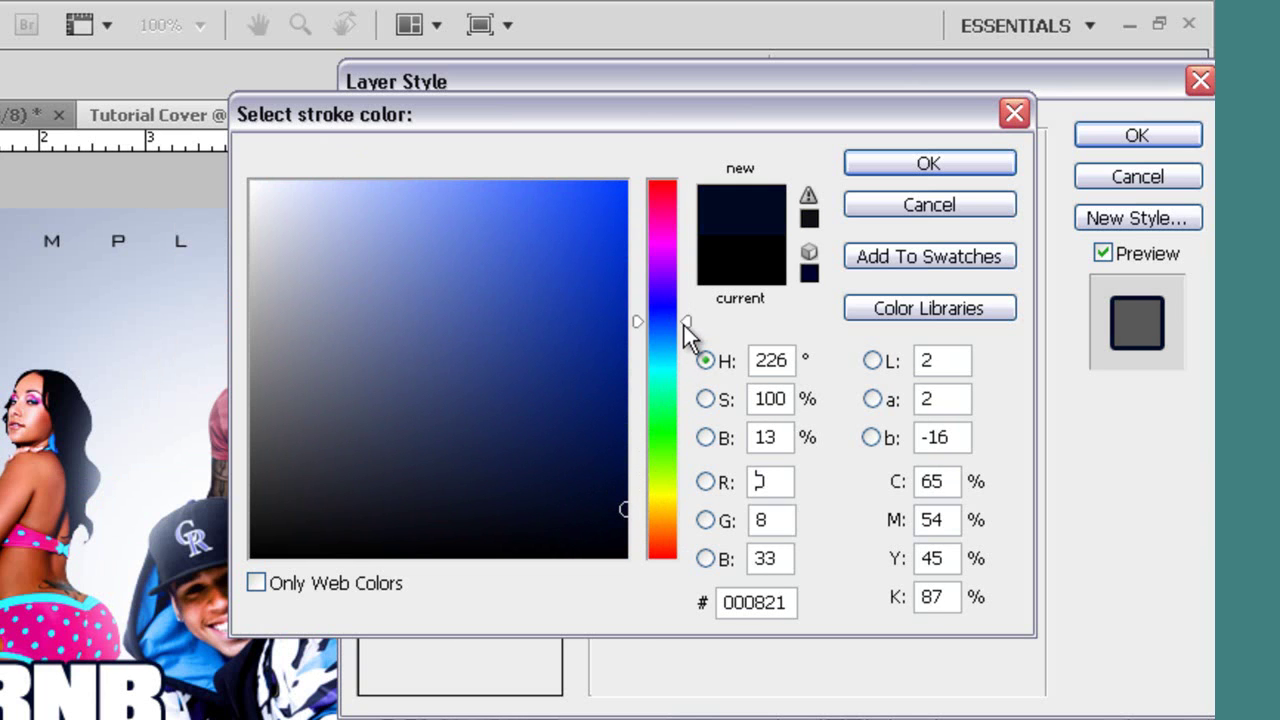
mouse_move(685, 321)
left_mouse_down()
mouse_move(687, 309)
mouse_move(690, 320)
left_mouse_up()
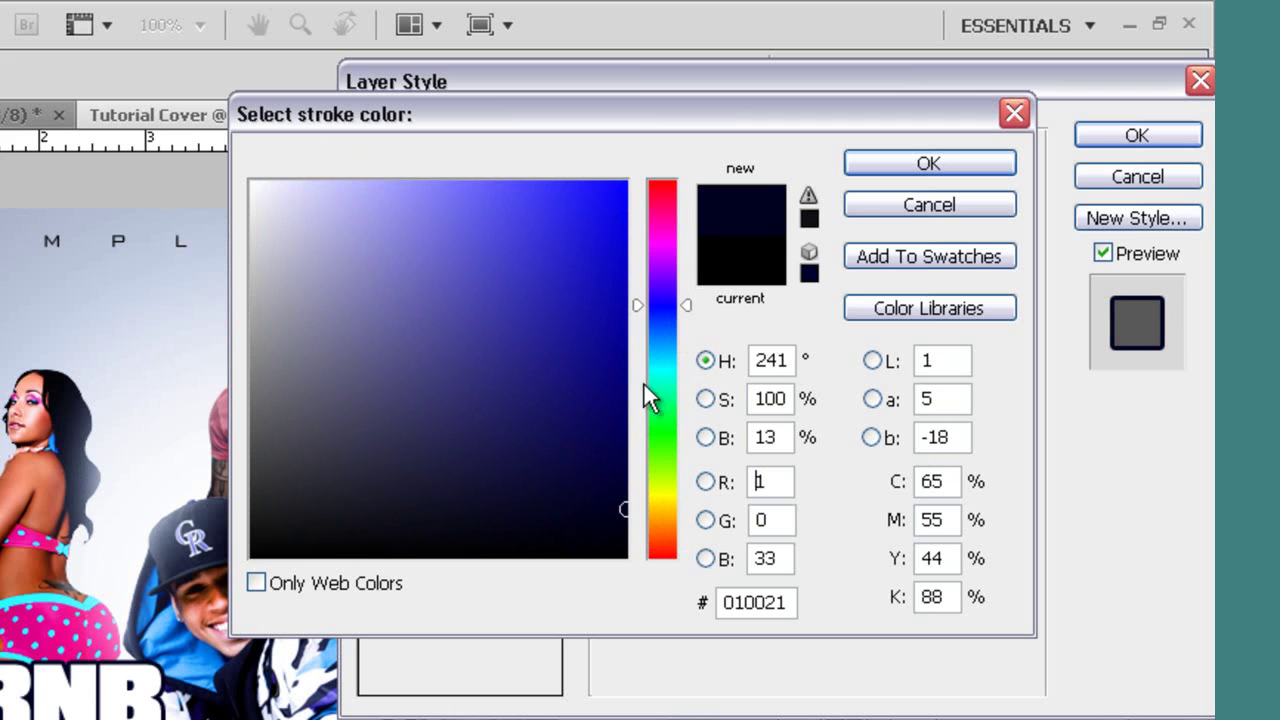
left_click(874, 164)
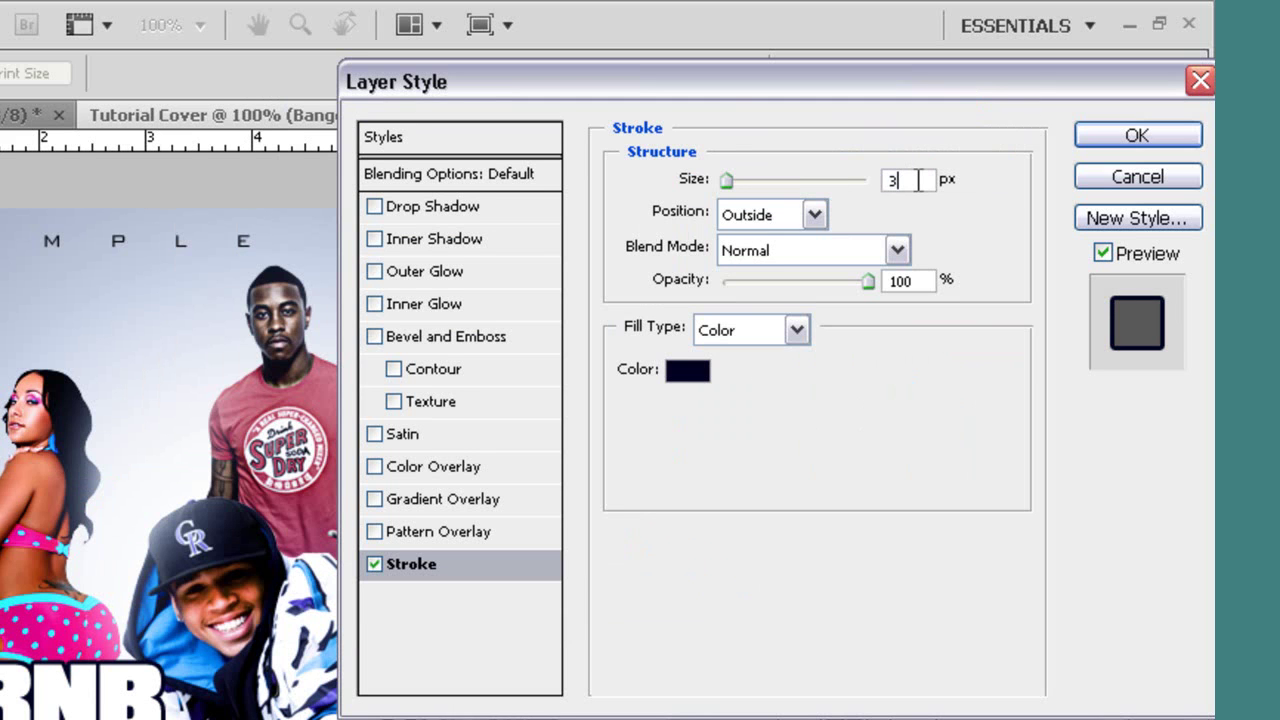
Set the title's outside stroke size to 7 px and apply the layer style.
key("BackSpace")
type("5")
key("Up")
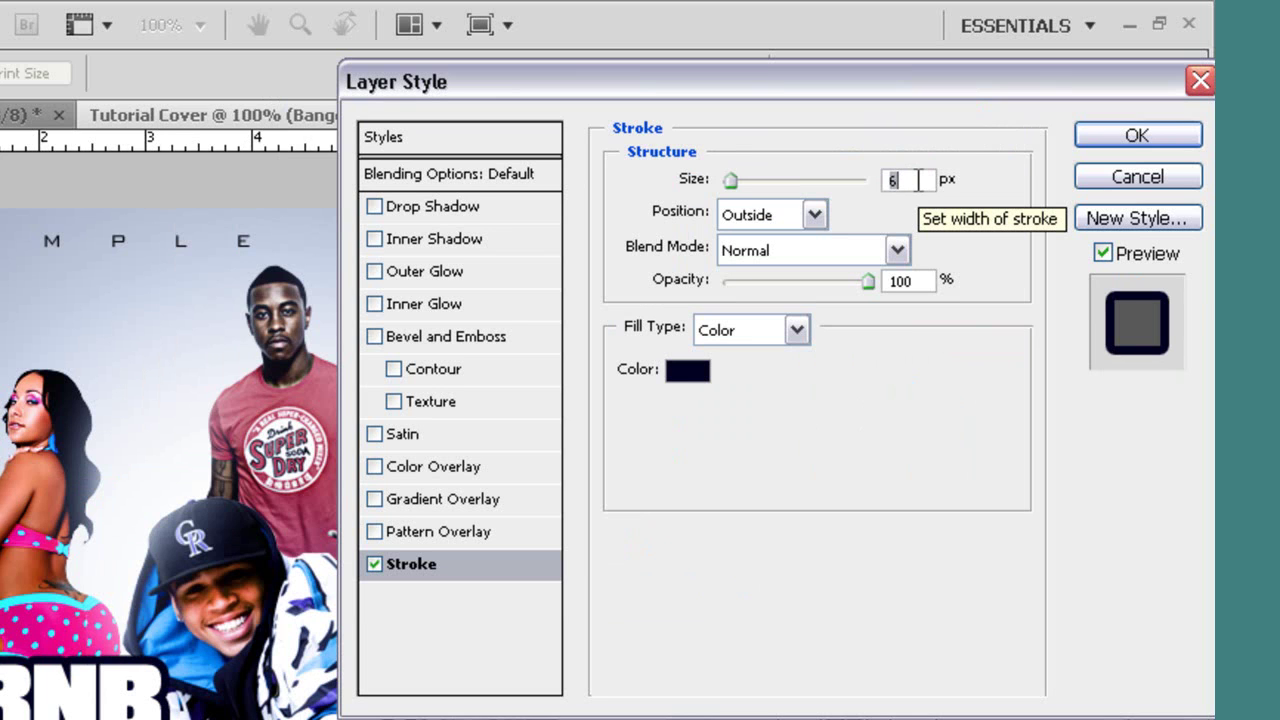
key("Up")
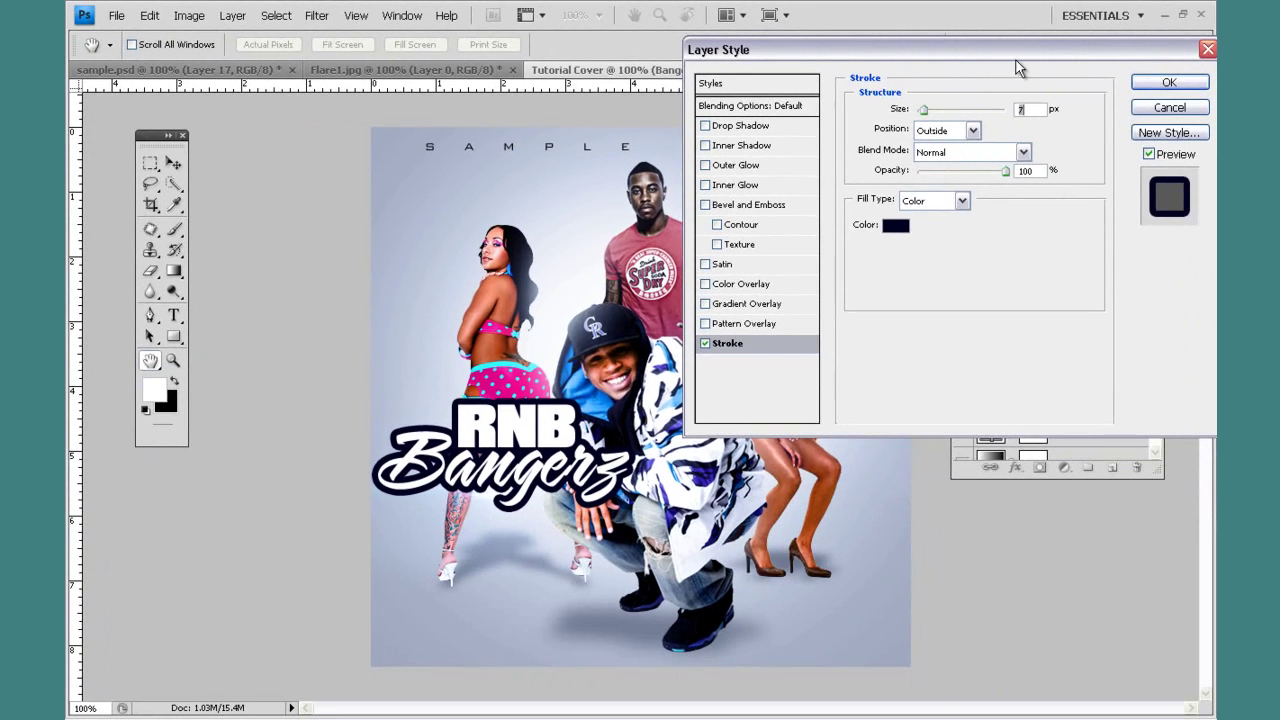
left_click_drag(1016, 60, 812, 82)
left_click(966, 107)
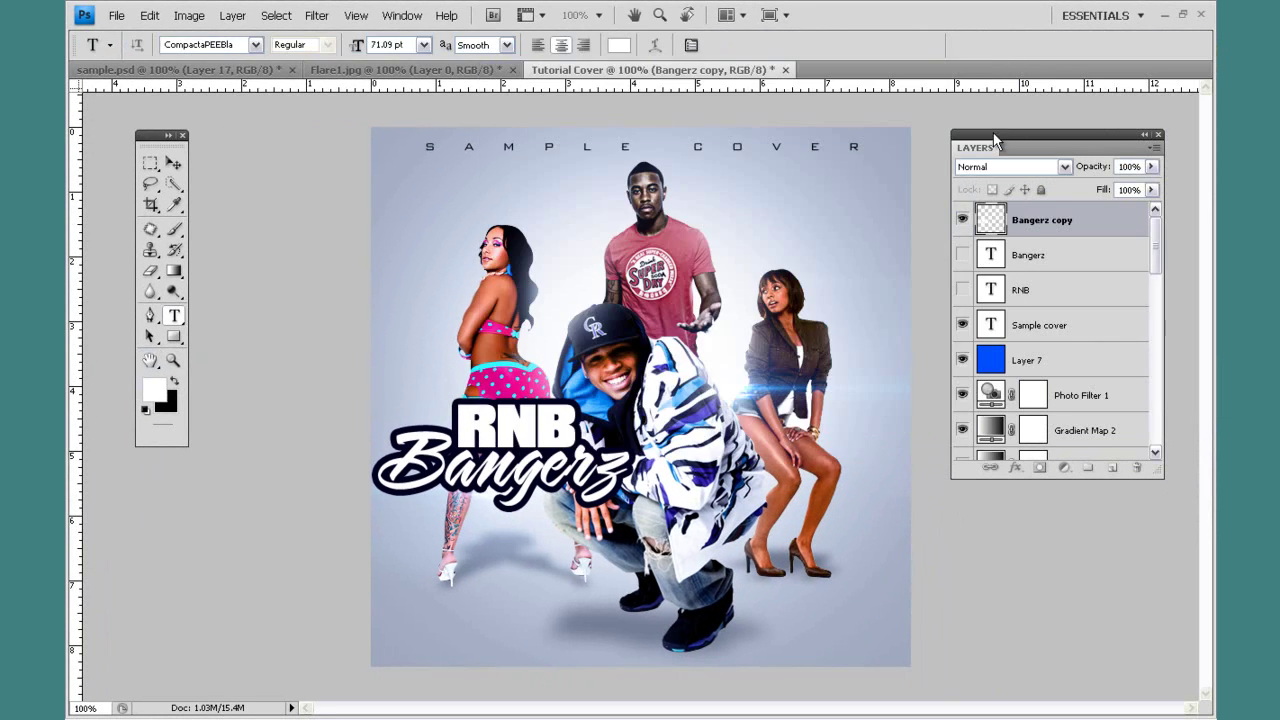
Move the RNB Bangerz title over the crouching man's legs at the cover's lower right and rotate it about -14.9°.
key("v")
left_click_drag(490, 478, 717, 563)
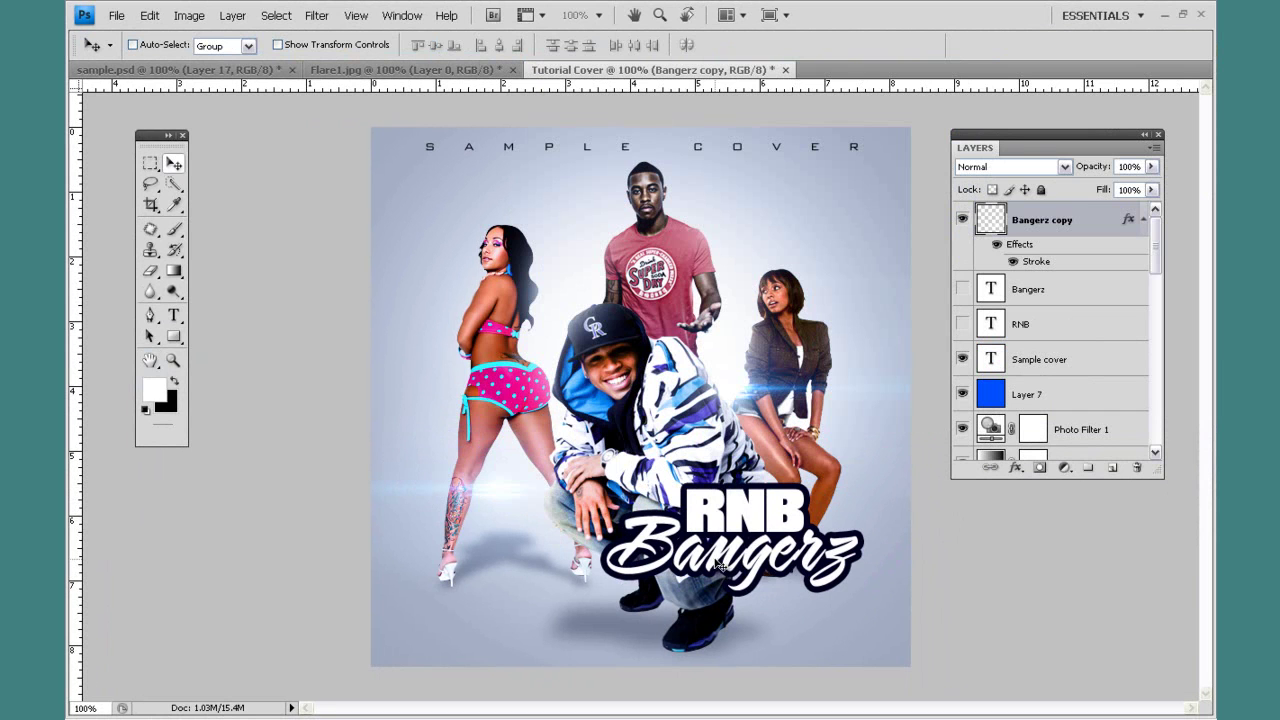
key("ctrl+t")
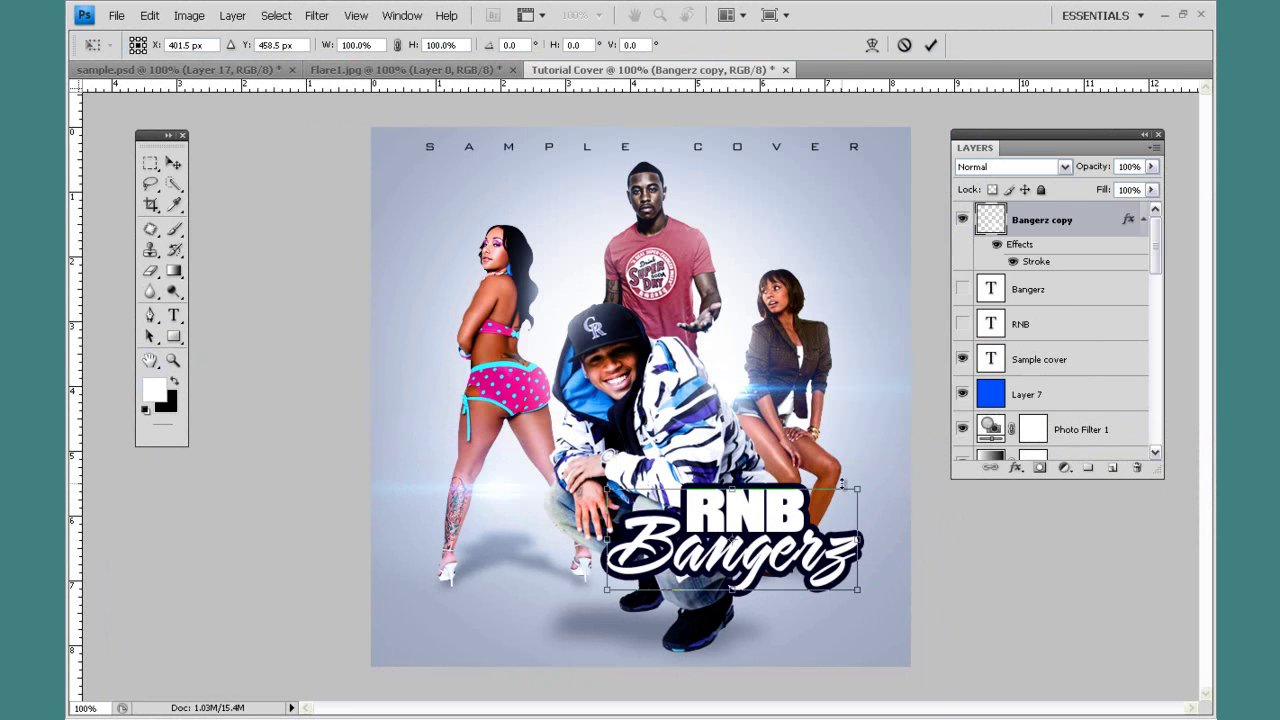
left_click_drag(859, 471, 840, 439)
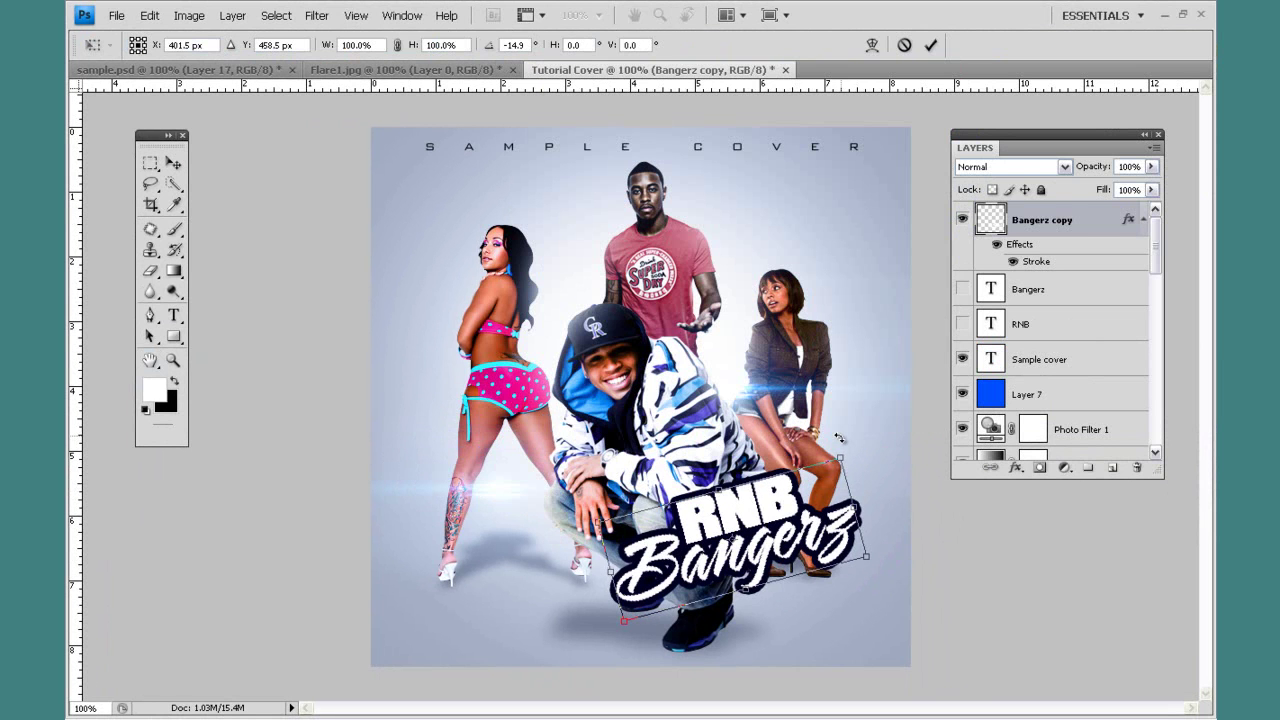
left_click_drag(779, 505, 785, 489)
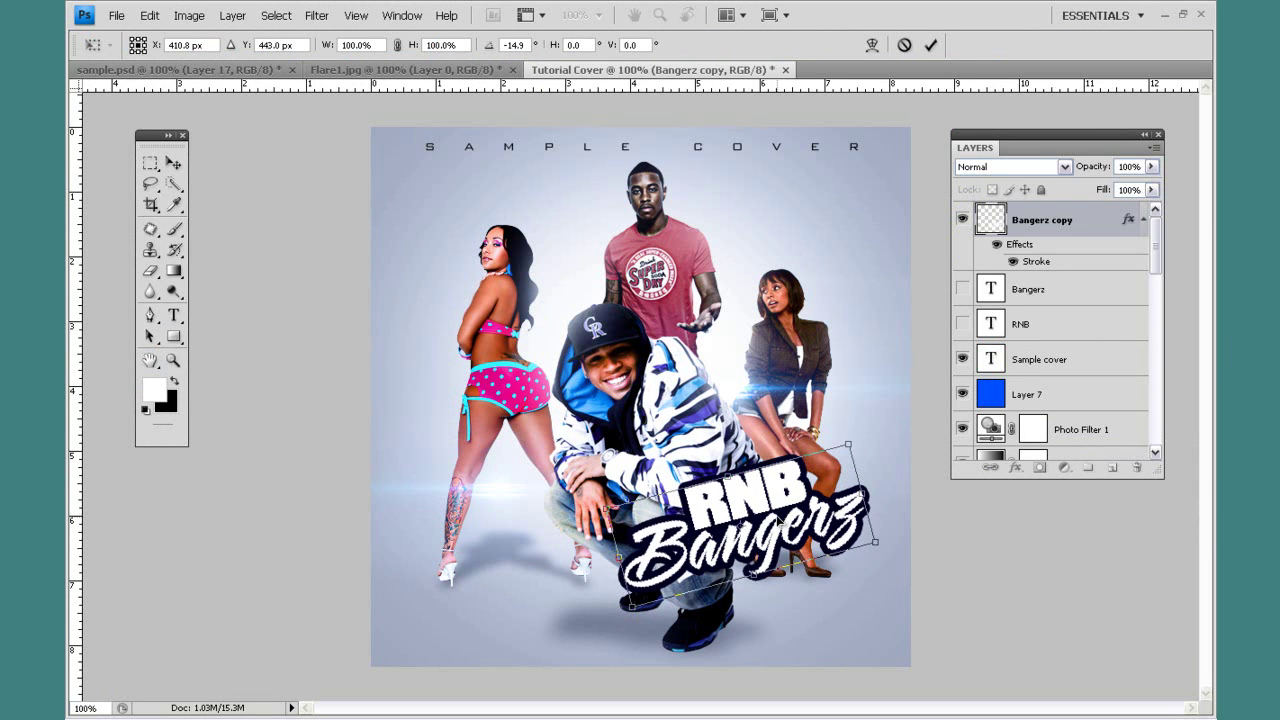
key("Return")
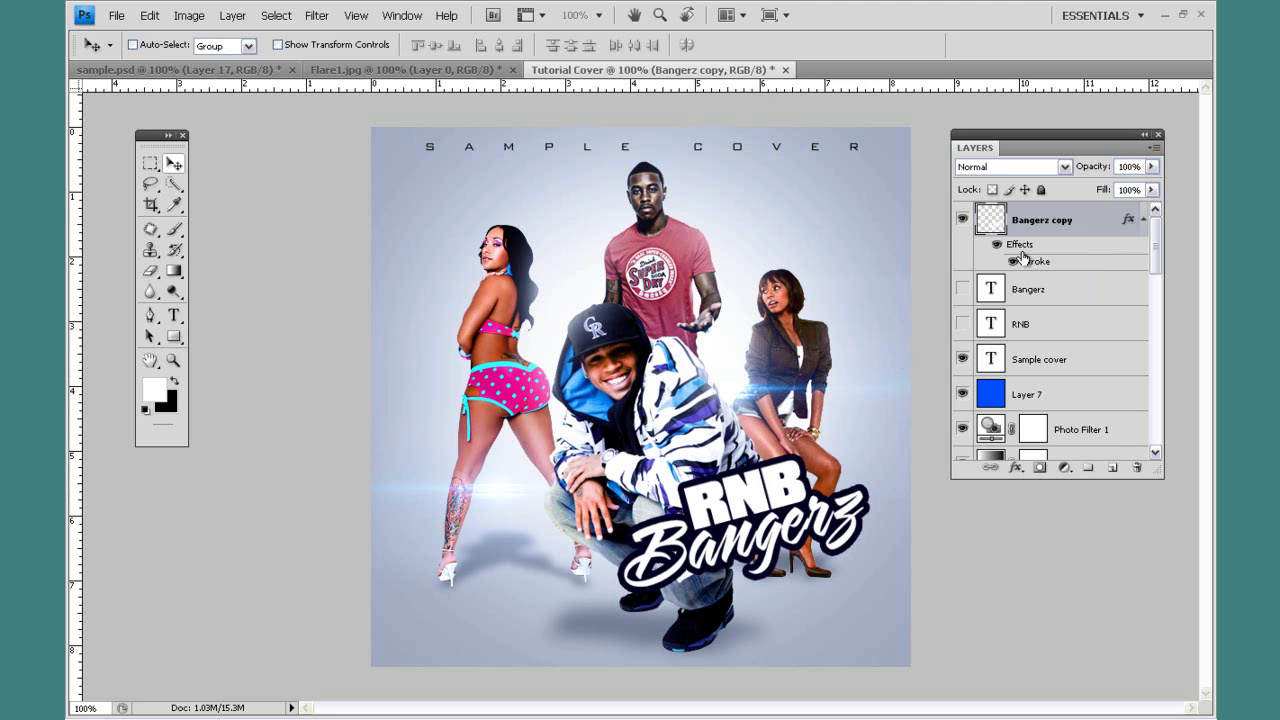
Hide the merged title and Sample cover layers, and add a new empty layer directly above Layer 7.
left_click(962, 220)
left_click(961, 359)
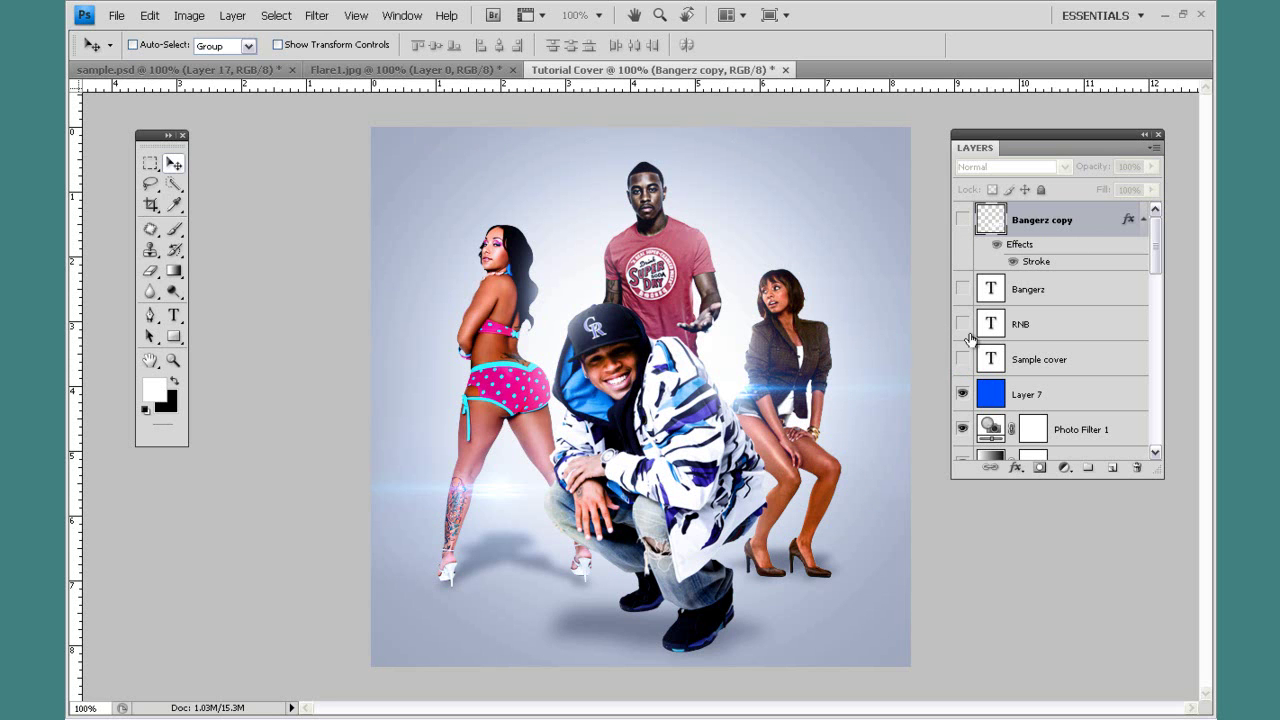
left_click(1060, 396)
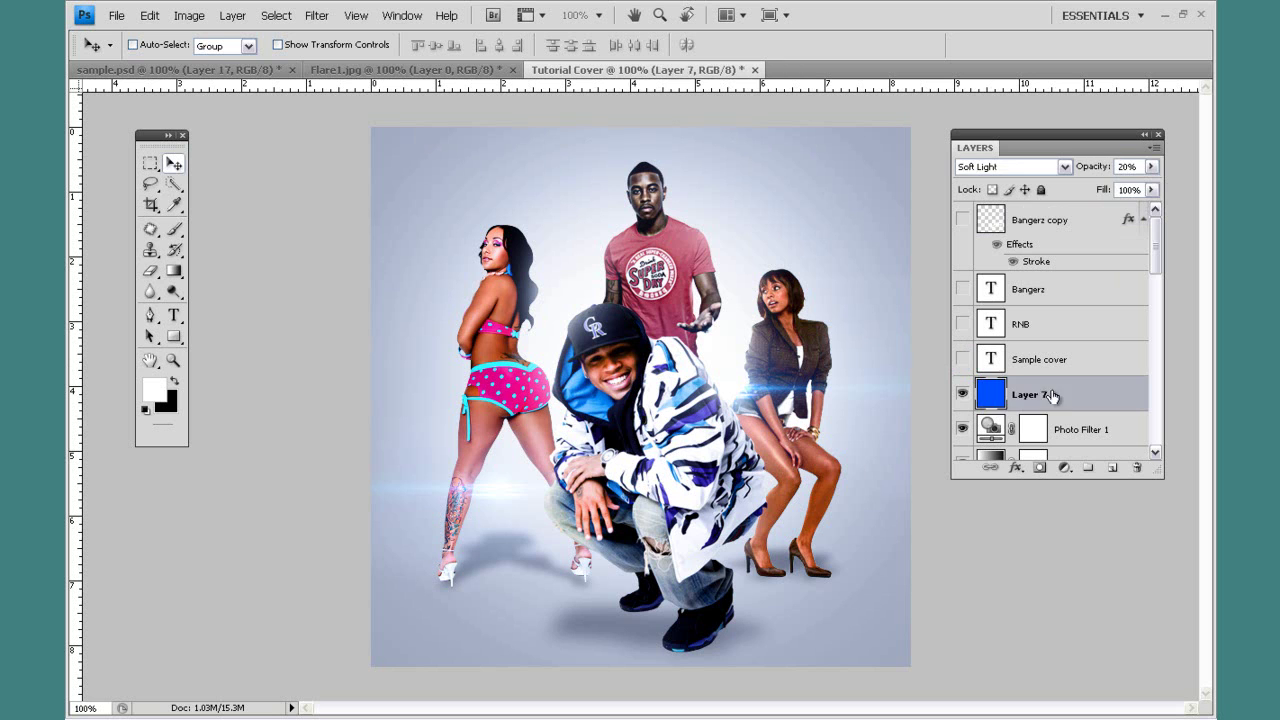
left_click(1112, 469)
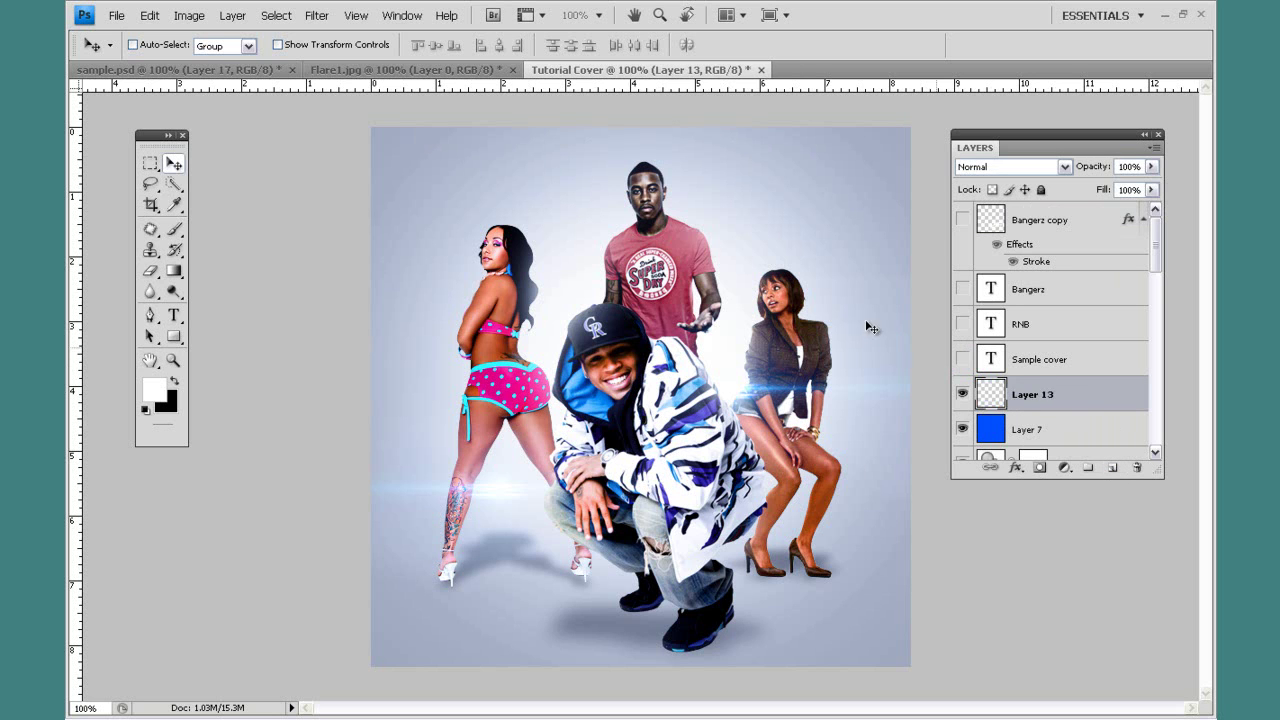
Apply the merged RGB image of Tutorial Cover to the new layer with Normal blending at 100% opacity.
left_click(189, 15)
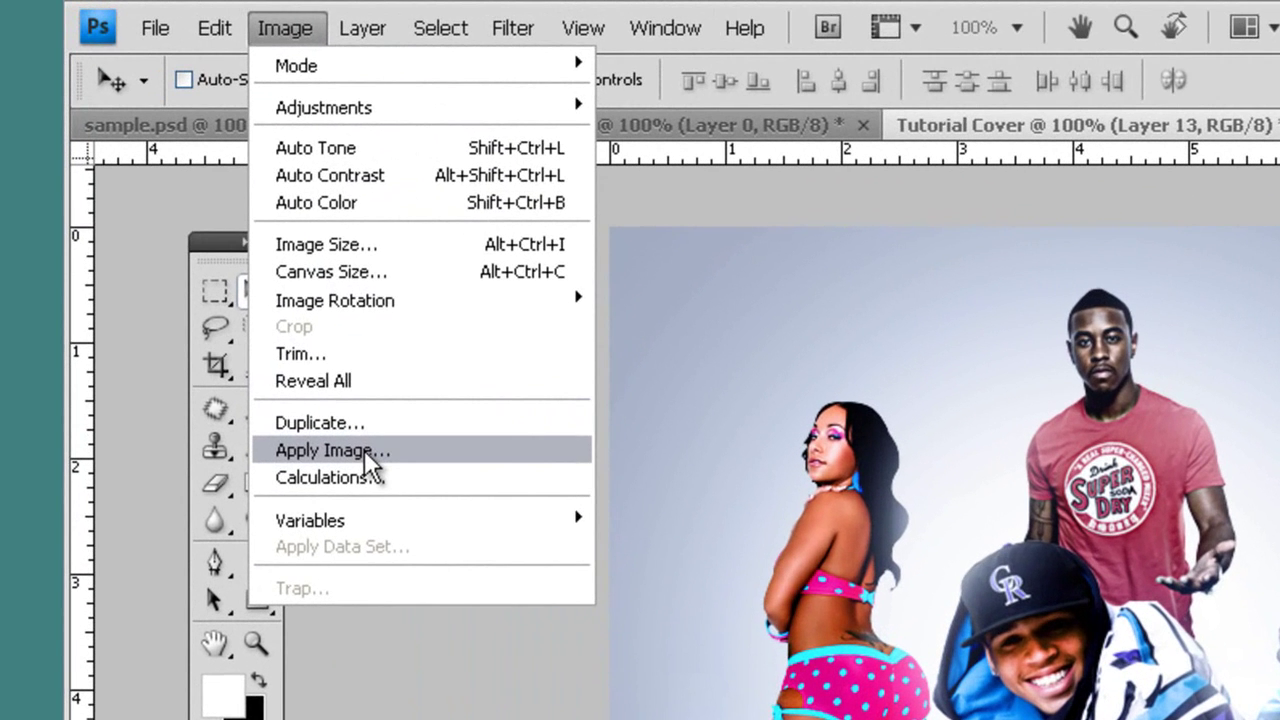
left_click(366, 452)
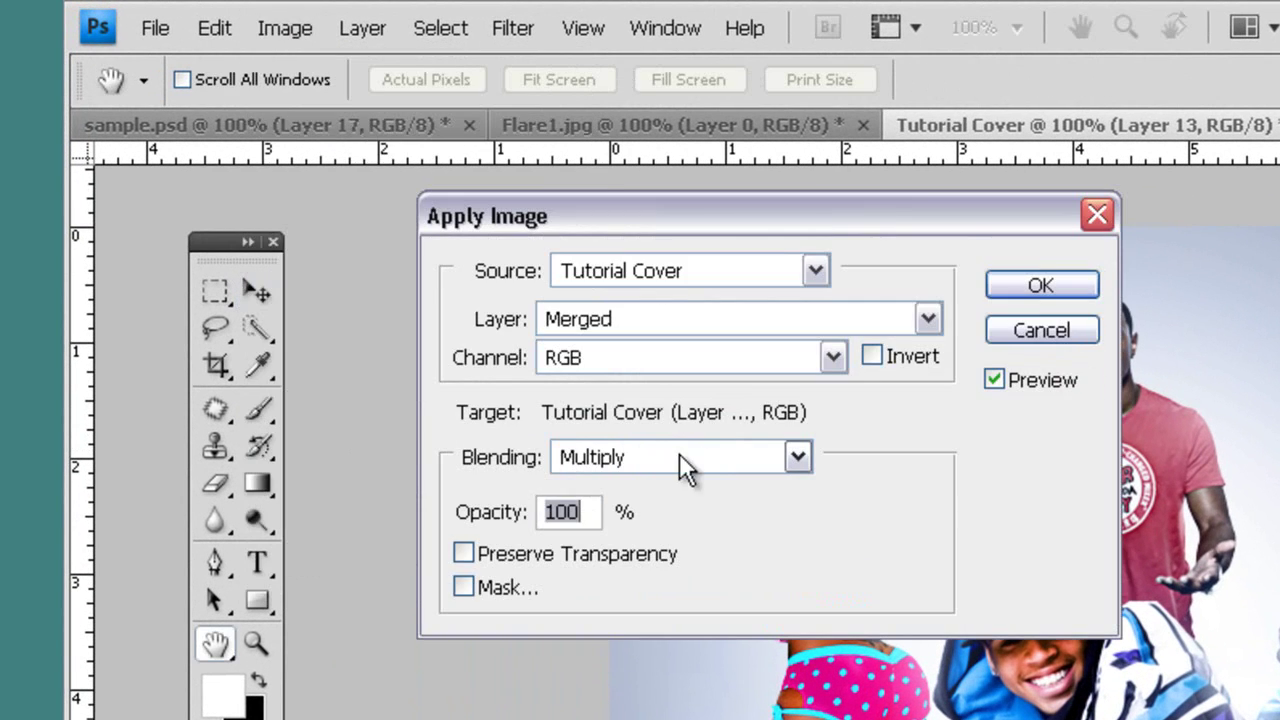
left_click_drag(737, 200, 809, 197)
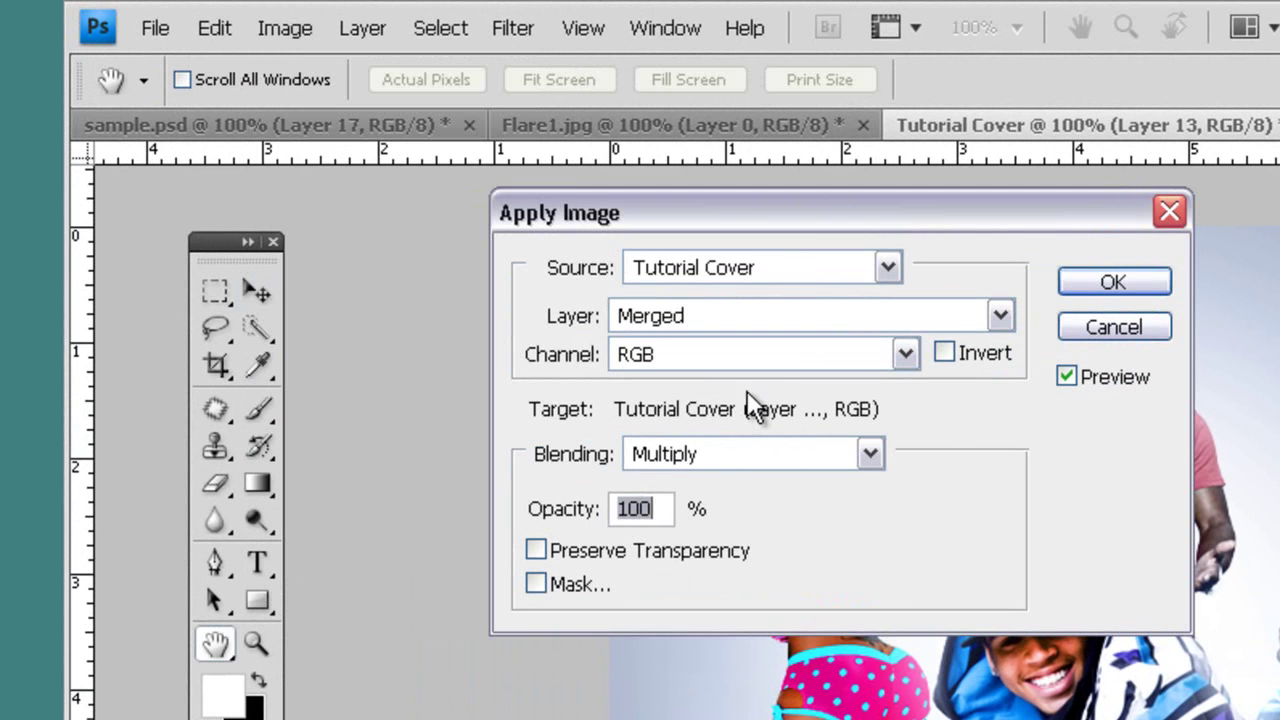
left_click(870, 455)
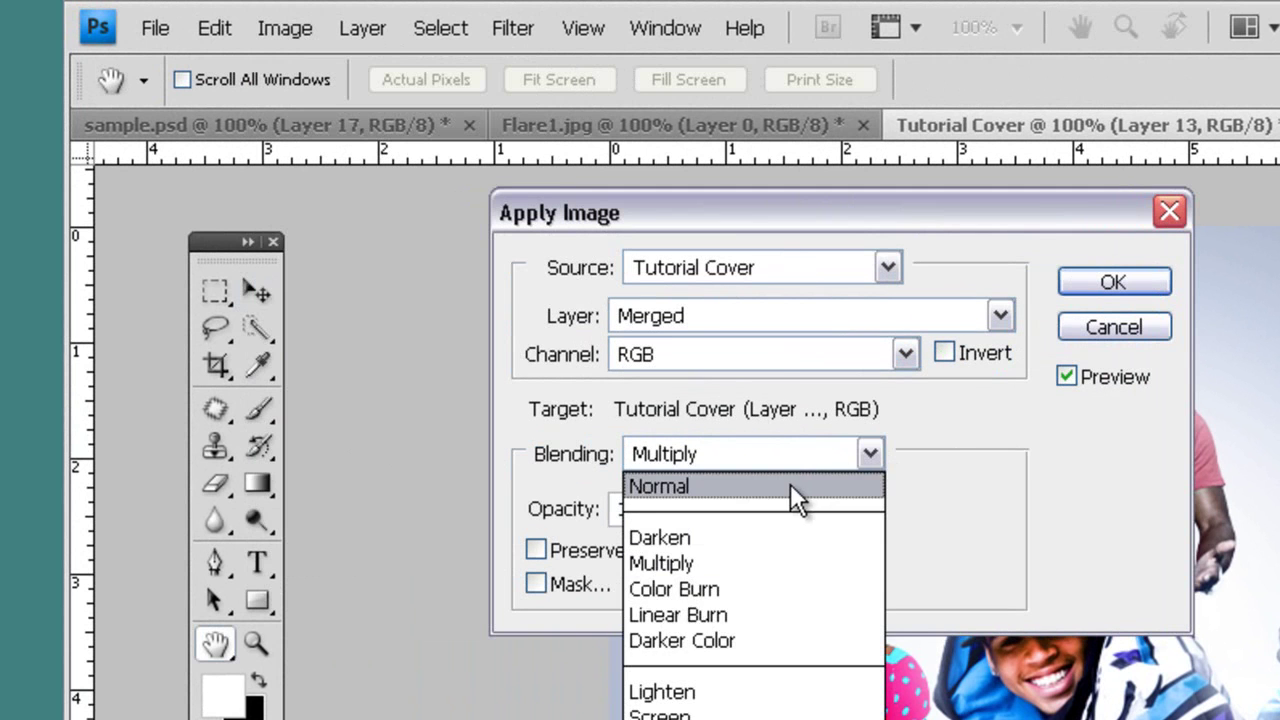
left_click(792, 485)
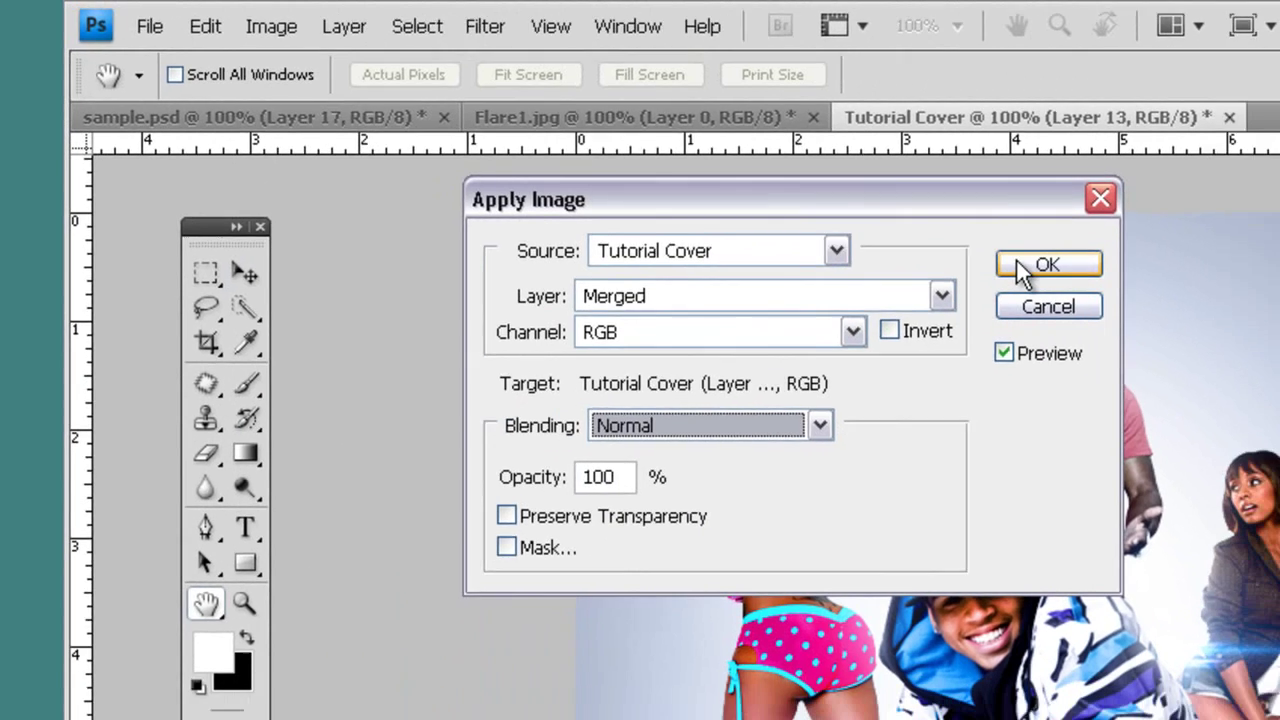
left_click(1081, 286)
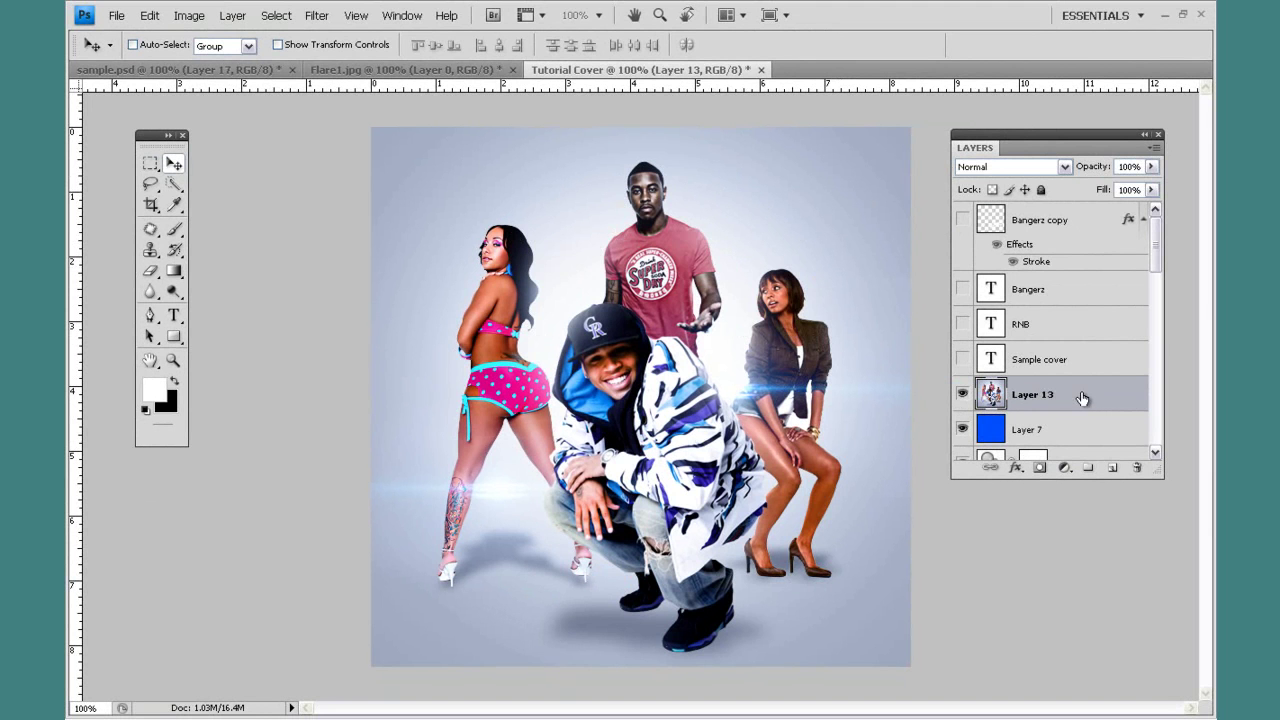
Start the LucisArt filter on the merged artwork in Layer 13 and choose the Exposure effect.
left_click(324, 16)
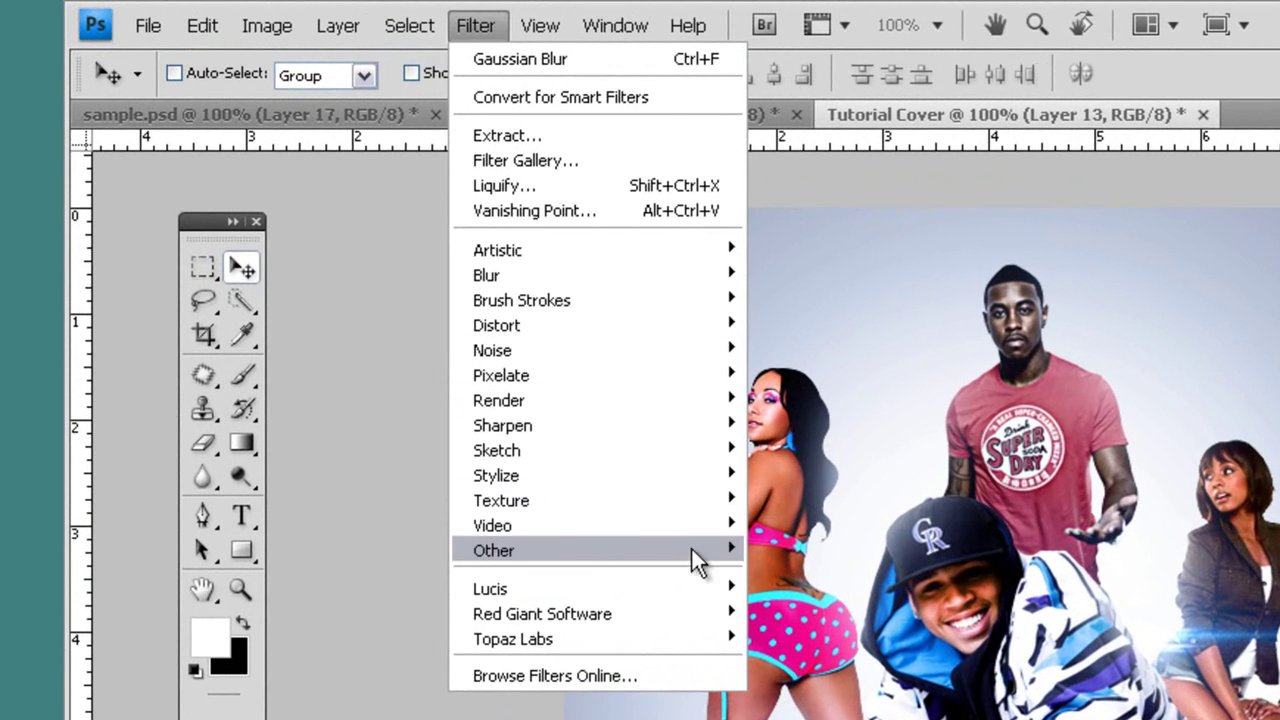
mouse_move(716, 588)
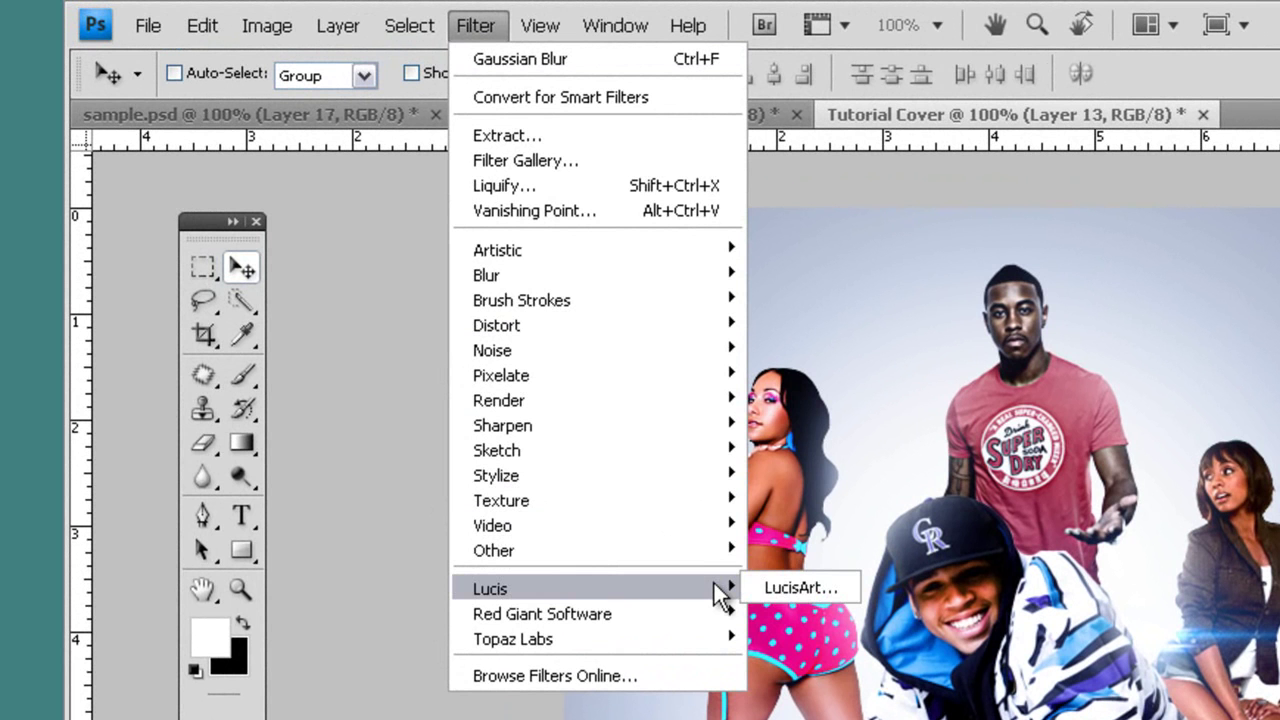
left_click(778, 587)
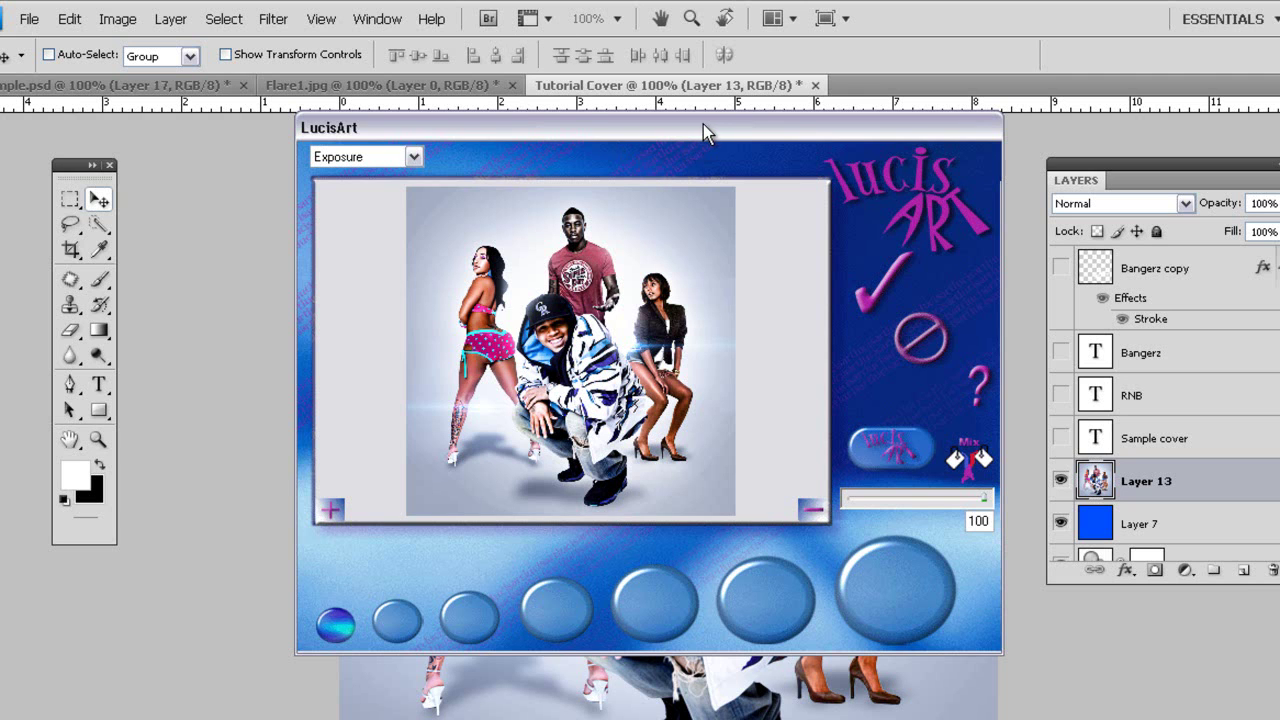
left_click_drag(714, 124, 720, 128)
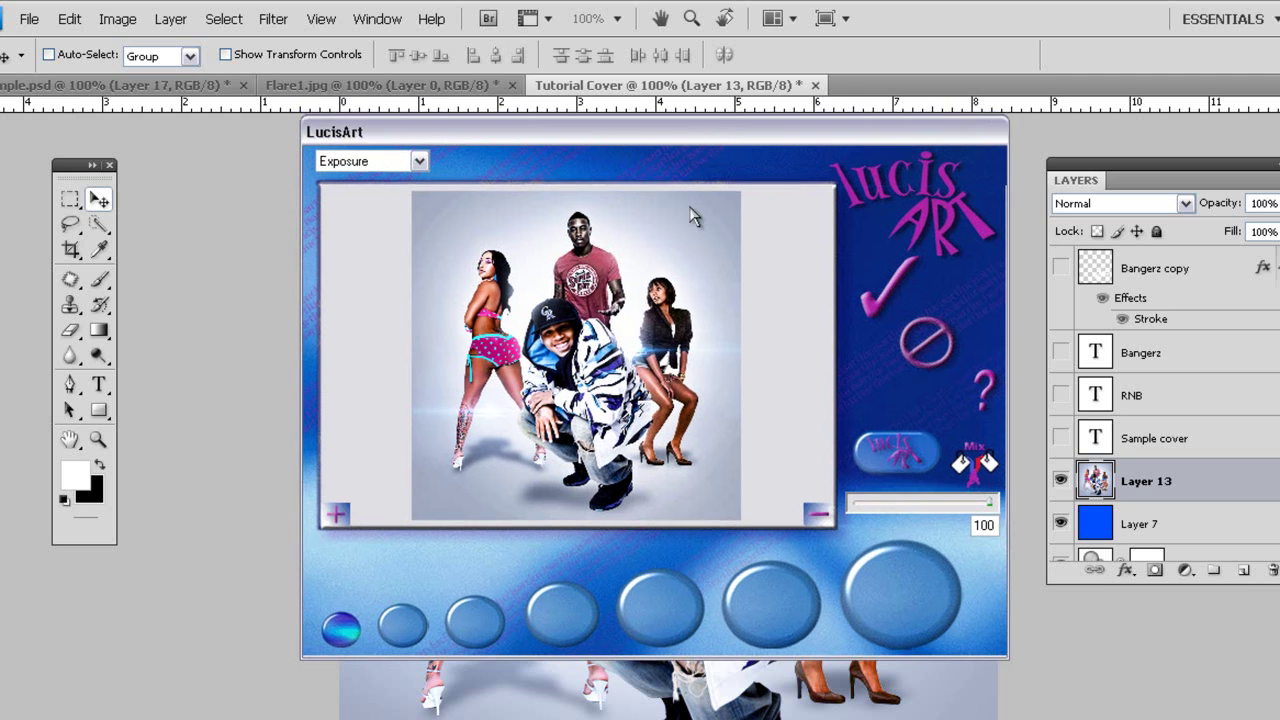
left_click(418, 161)
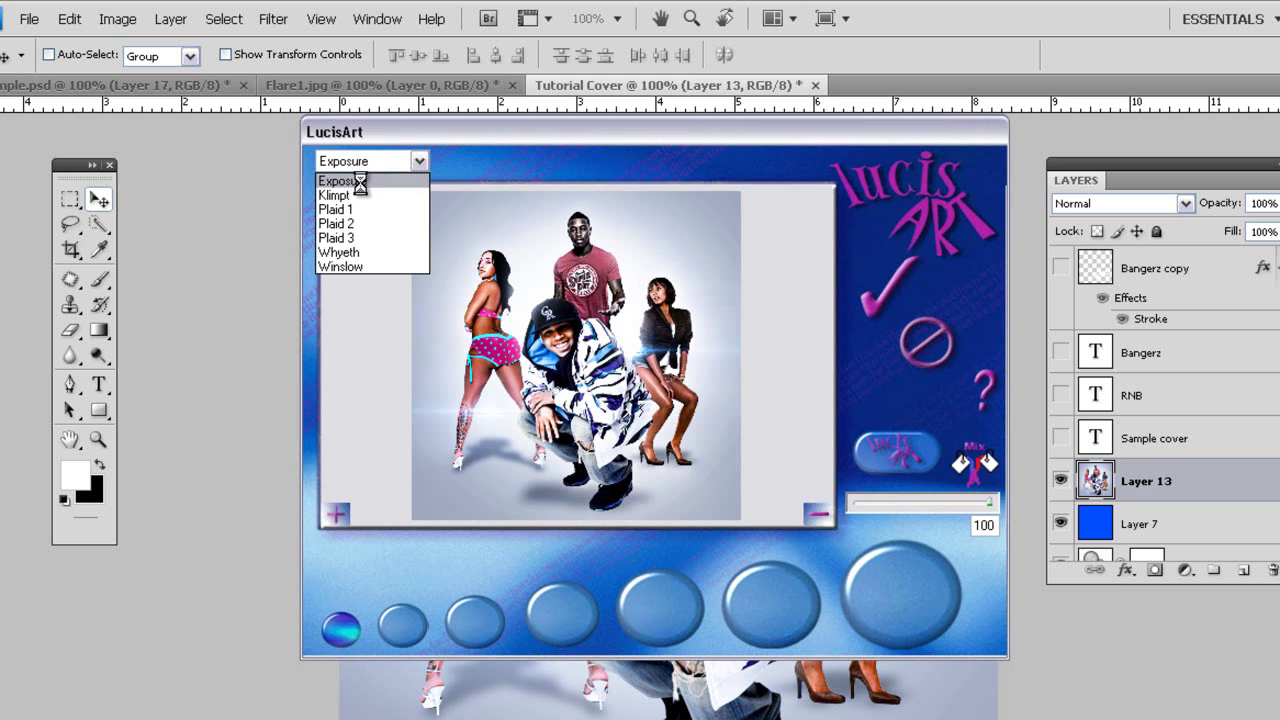
left_click(363, 180)
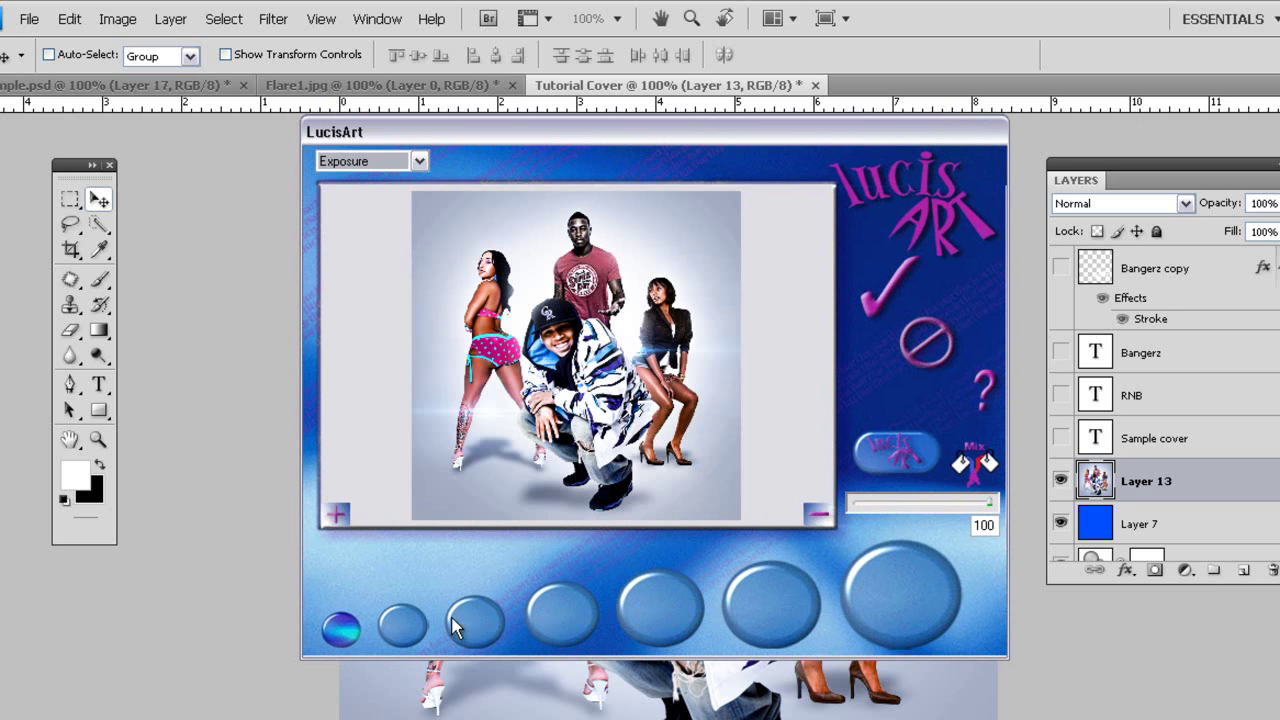
Use the fifth-smallest LucisArt strength preset, set the mix to 20 and apply the filter to Layer 13.
left_click(670, 613)
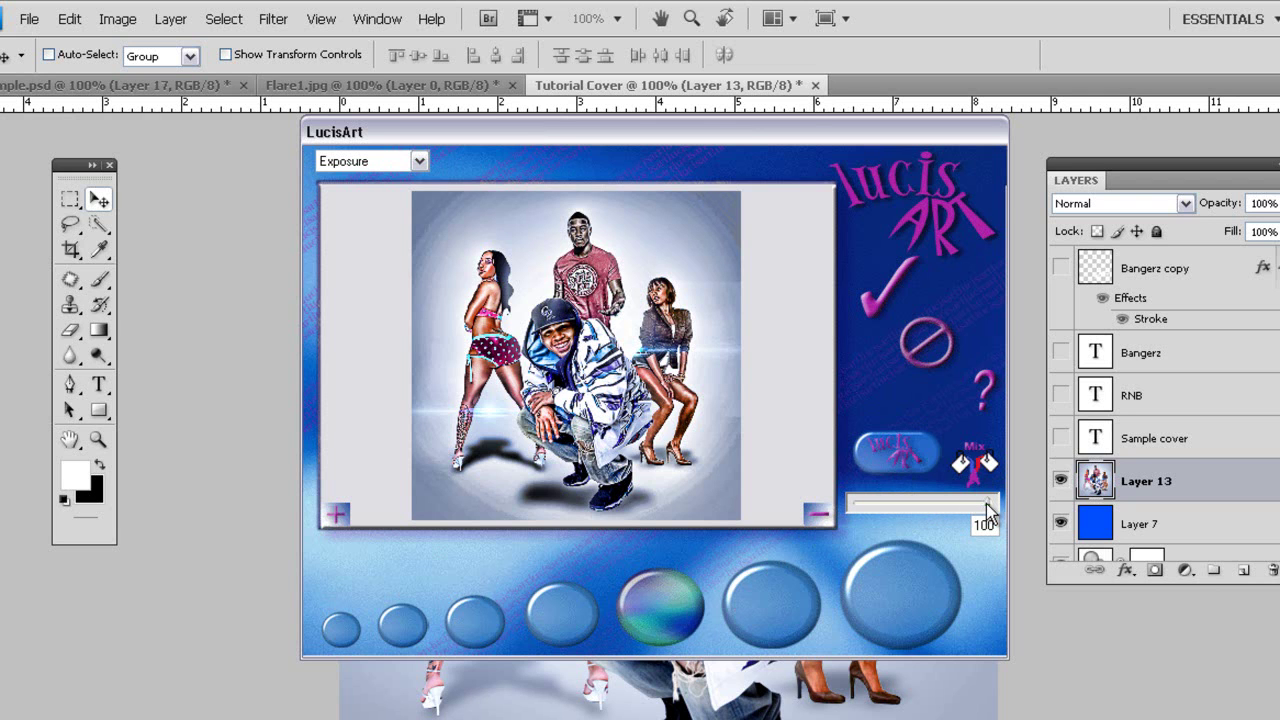
left_click_drag(983, 513, 880, 508)
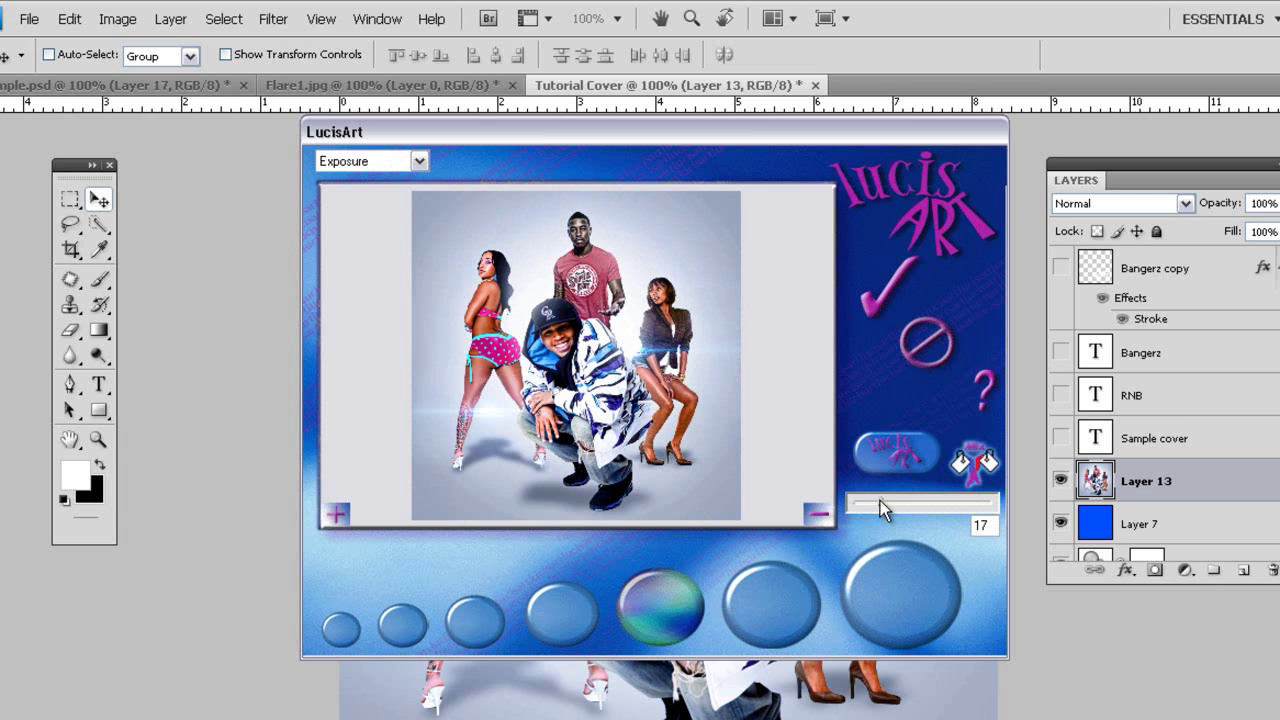
left_click_drag(879, 501, 881, 505)
left_click_drag(628, 353, 567, 294)
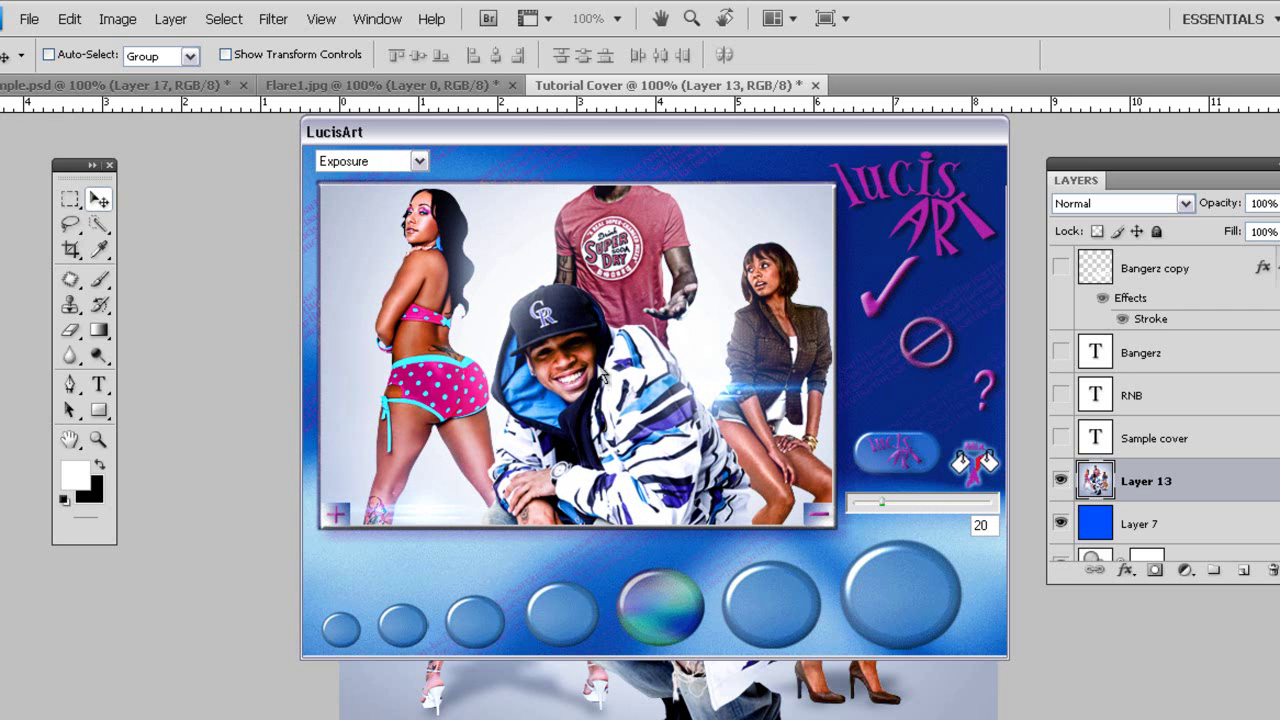
left_click(876, 296)
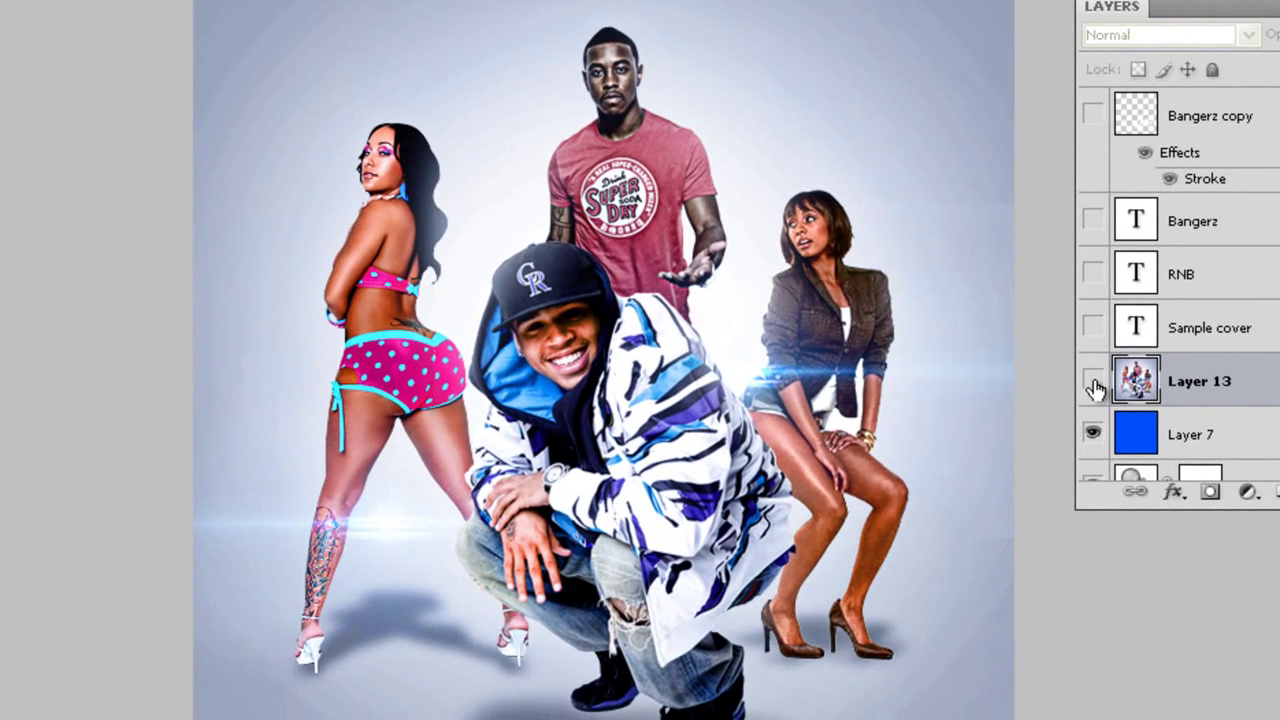
Compare the artwork with and without the filter by toggling the visibility of Layer 13.
left_click(1090, 392)
left_click(1090, 392)
left_click(1093, 384)
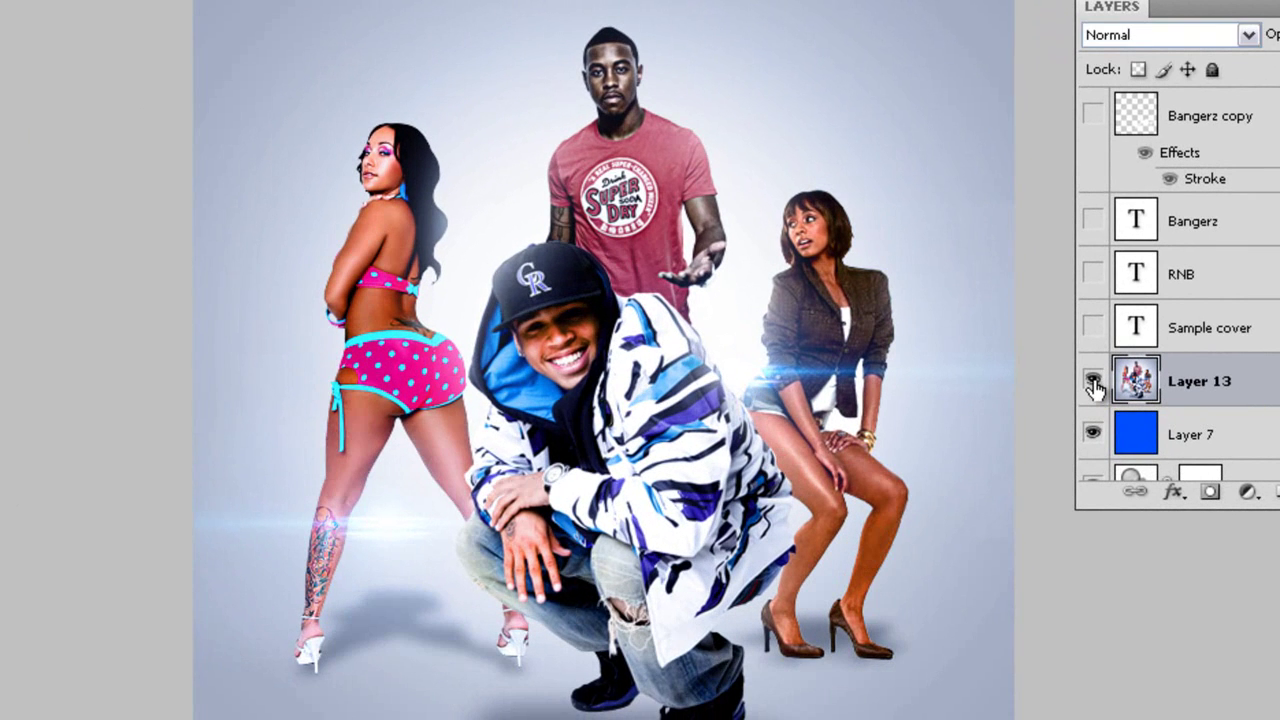
left_click(1093, 384)
left_click(1093, 384)
left_click(1093, 384)
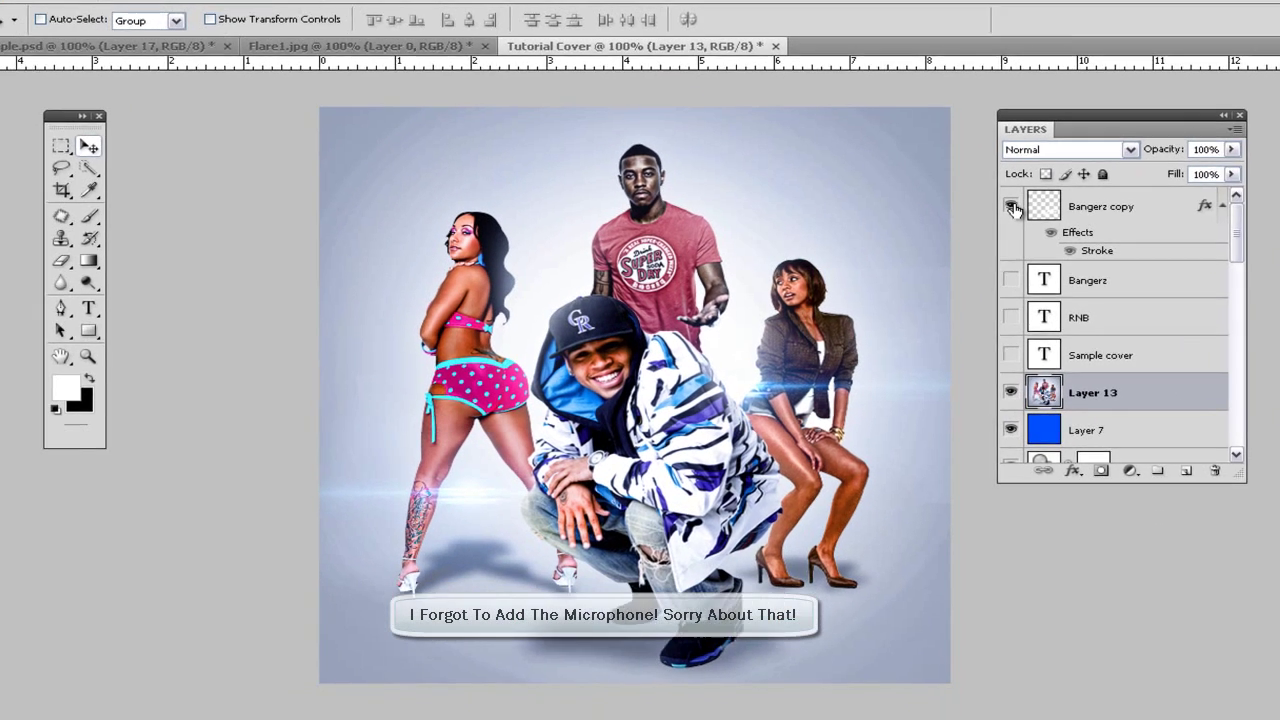
Show the merged RNB Bangerz title layer and the Sample cover text layer again.
left_click(1012, 206)
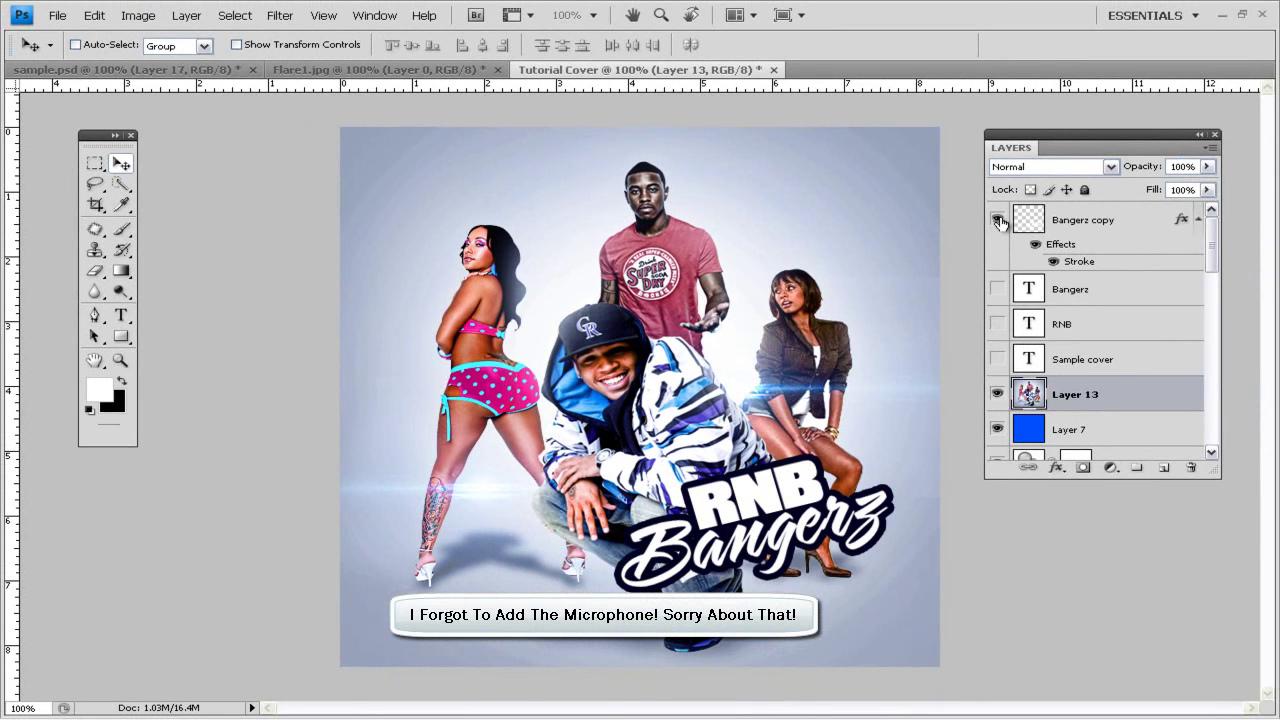
left_click(997, 359)
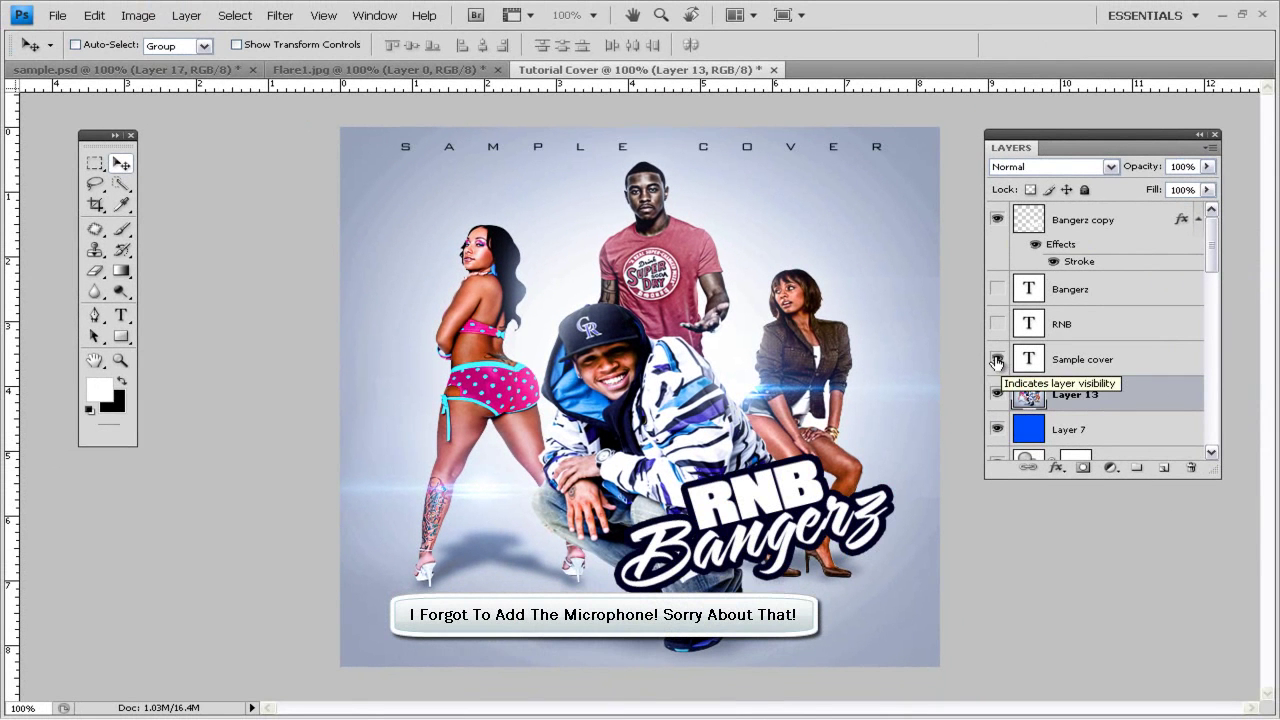